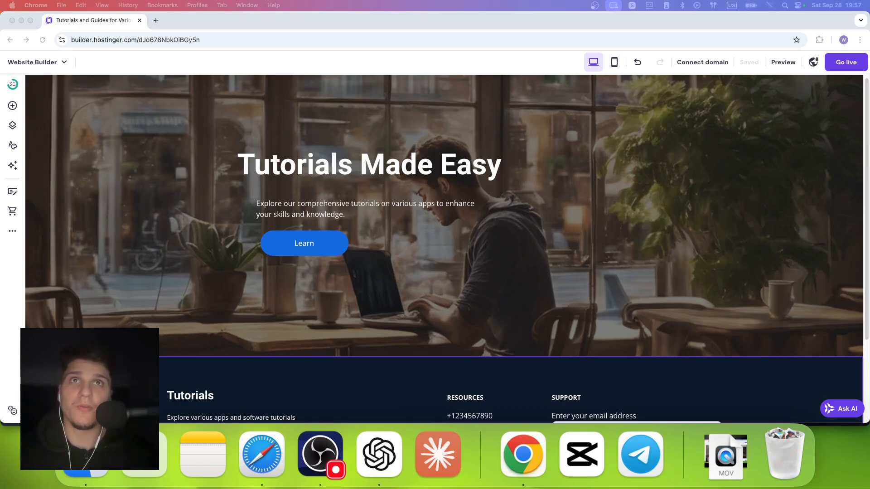
scroll(411, 296, "up", 2)
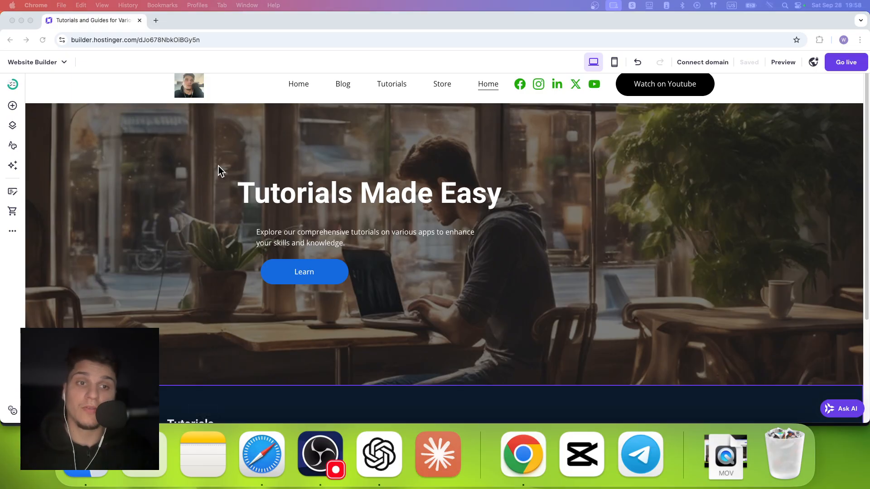
scroll(236, 191, "up", 1)
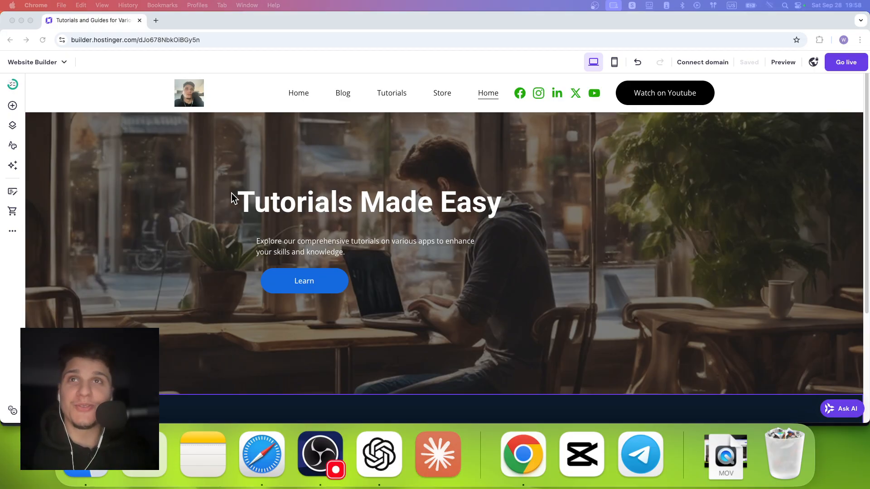
scroll(225, 210, "down", 3)
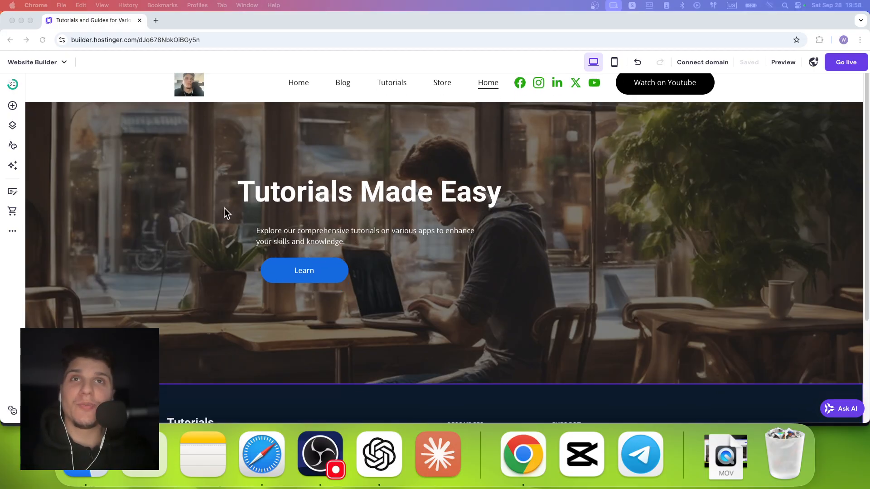
scroll(225, 213, "up", 3)
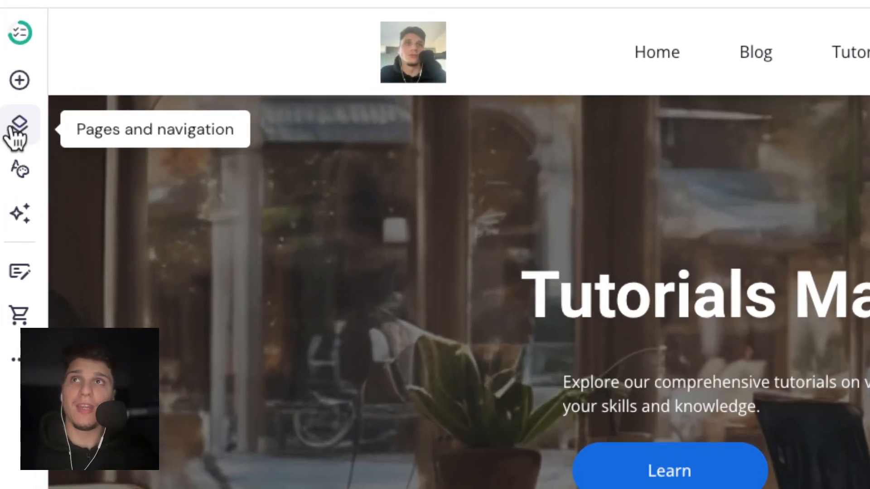
Step: Delete the Blog page from the website's main navigation and confirm the deletion
left_click(14, 127)
scroll(140, 269, "down", 1)
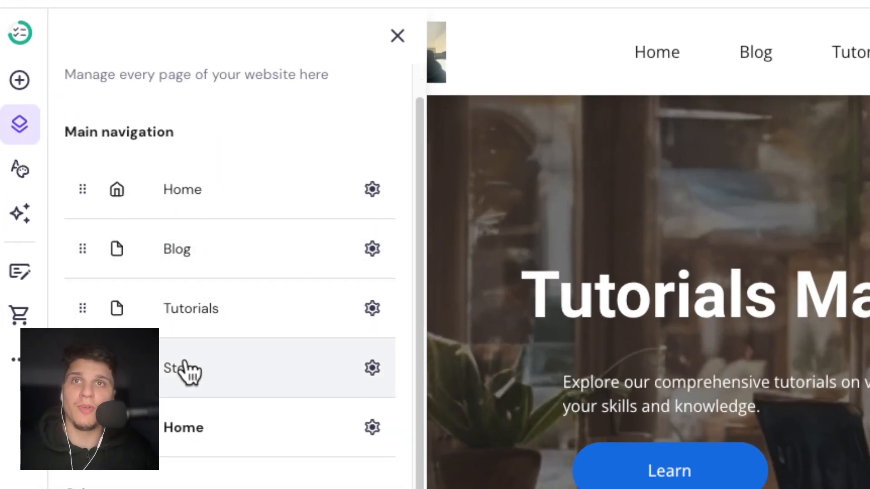
left_click(371, 250)
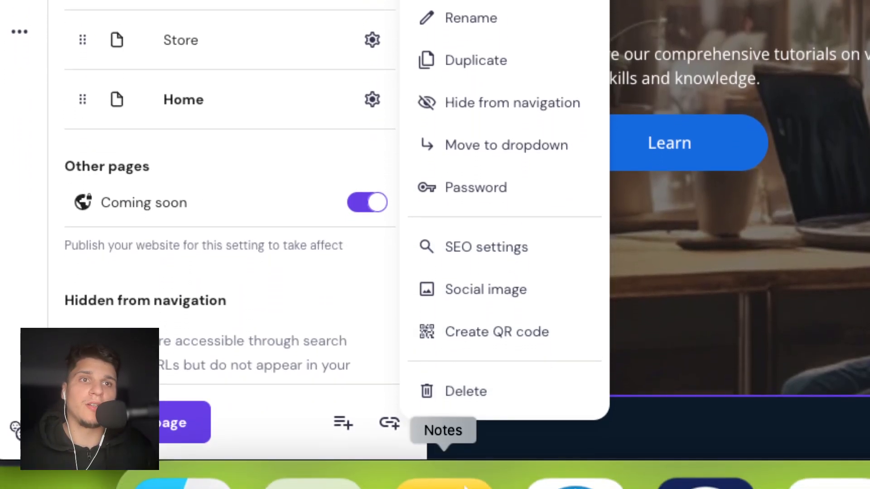
left_click(483, 406)
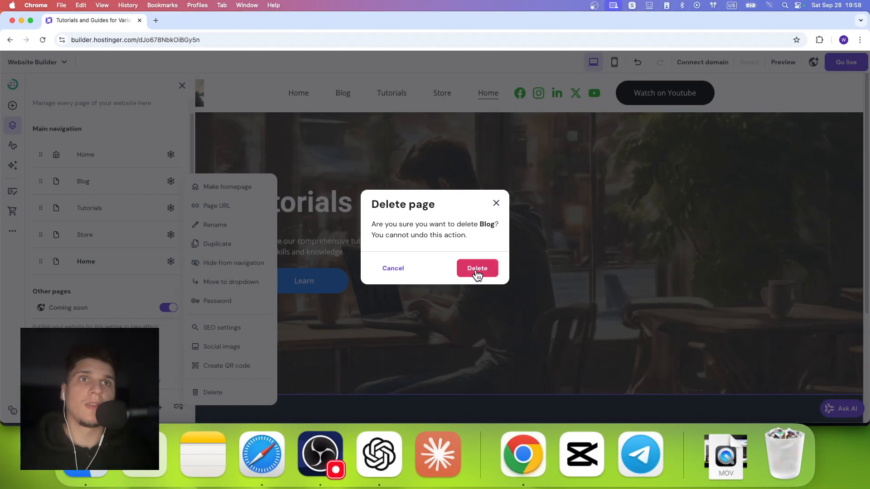
left_click(480, 268)
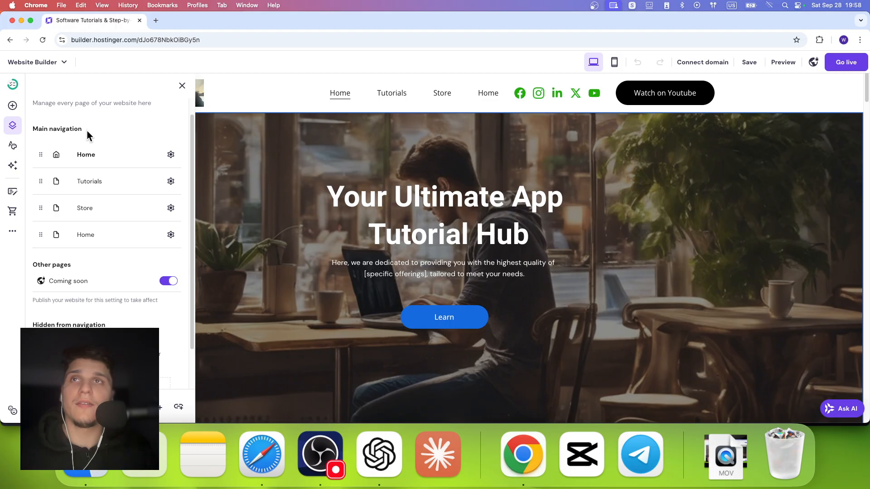
left_click(170, 156)
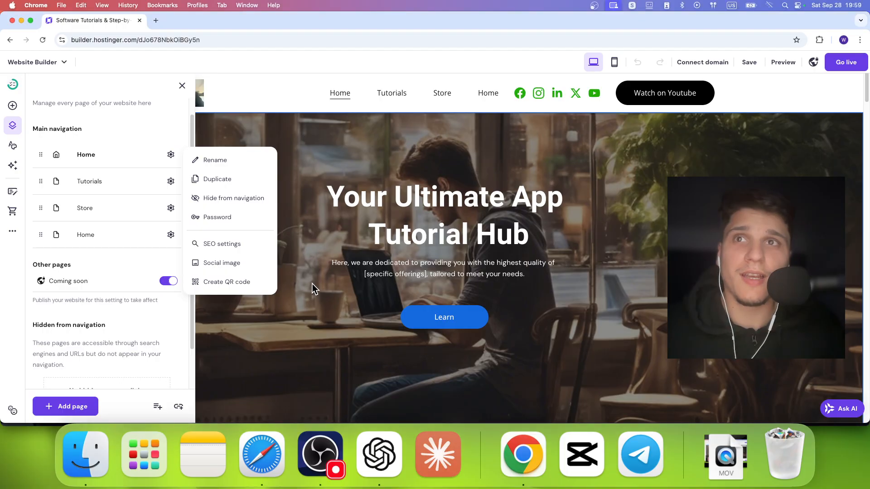
left_click(312, 283)
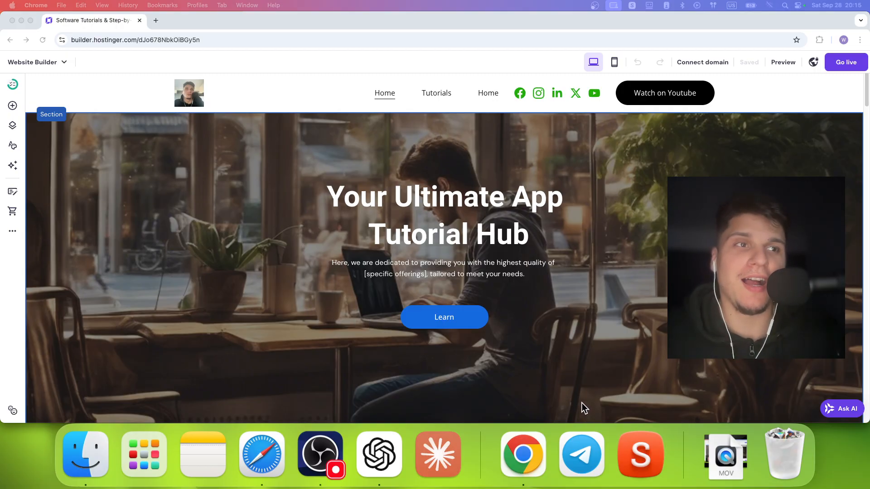
left_click(639, 453)
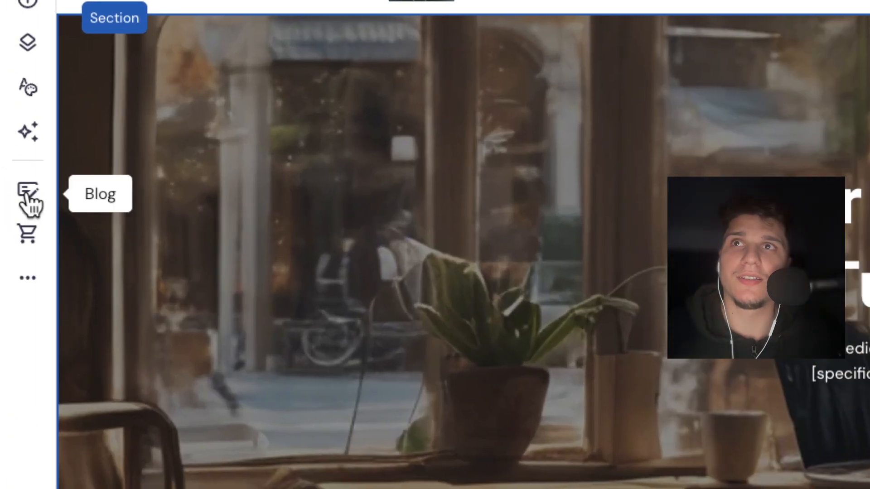
Step: Look through the builder's blog, website setup, add elements, pages, website styles, AI tools and online store sections
left_click(13, 192)
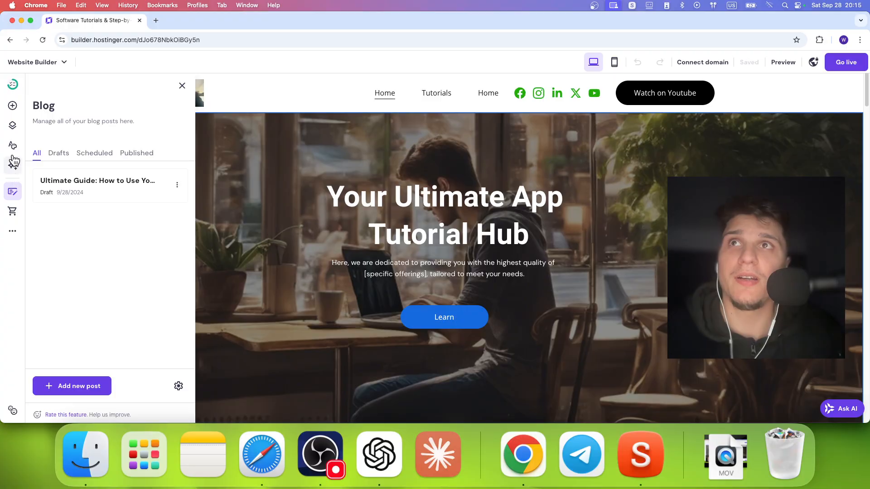
left_click(14, 88)
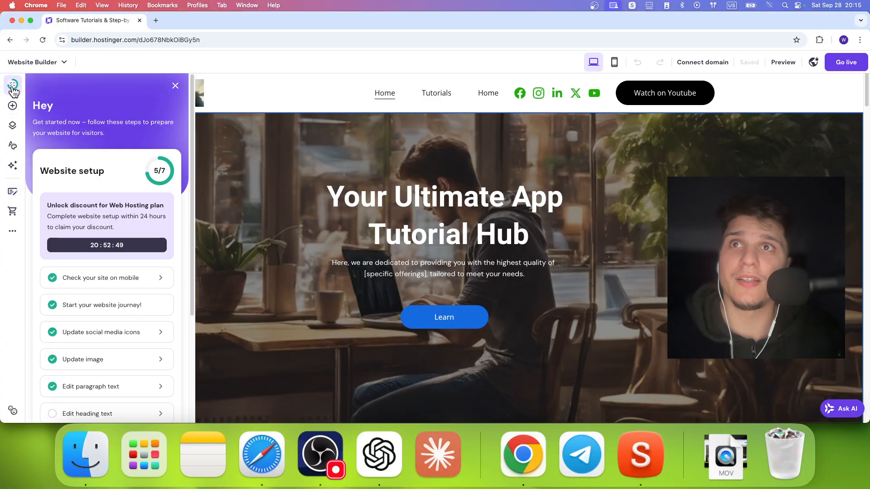
scroll(64, 213, "down", 2)
scroll(64, 195, "up", 2)
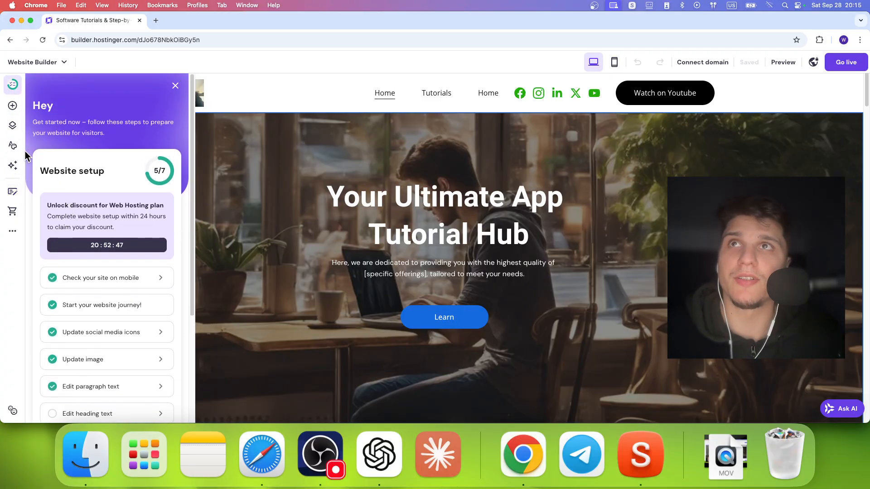
left_click(13, 105)
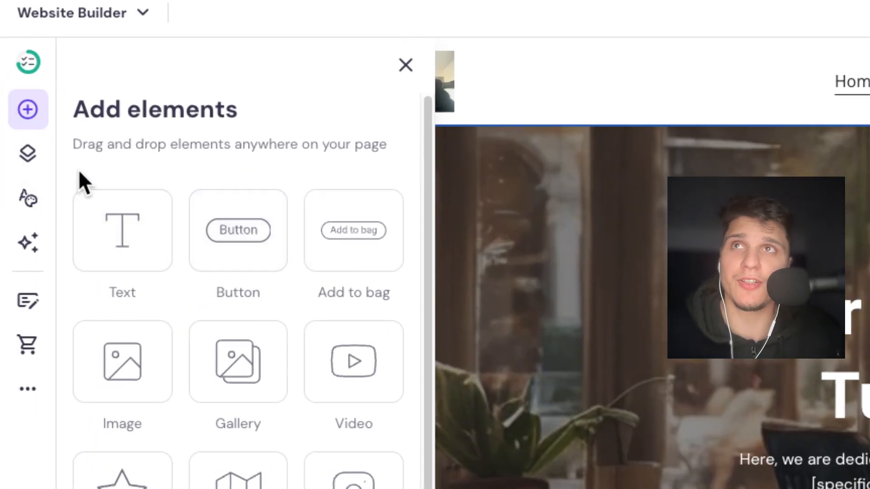
left_click(29, 156)
left_click(21, 201)
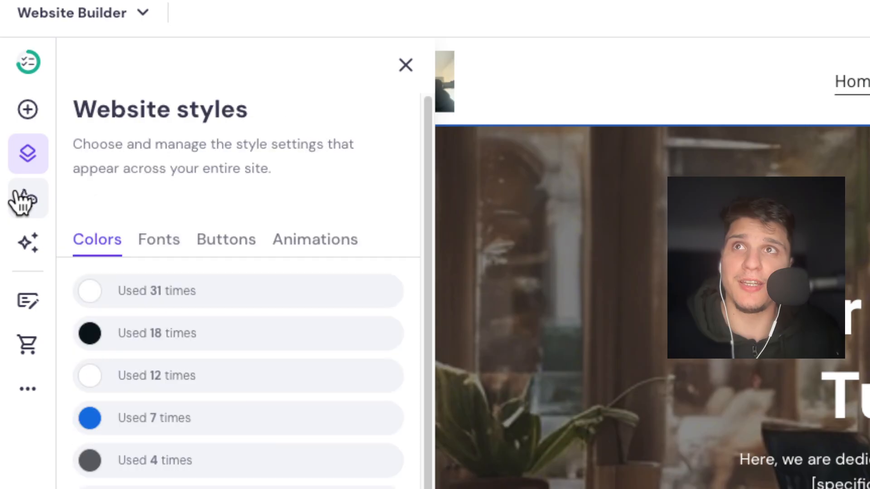
left_click(48, 238)
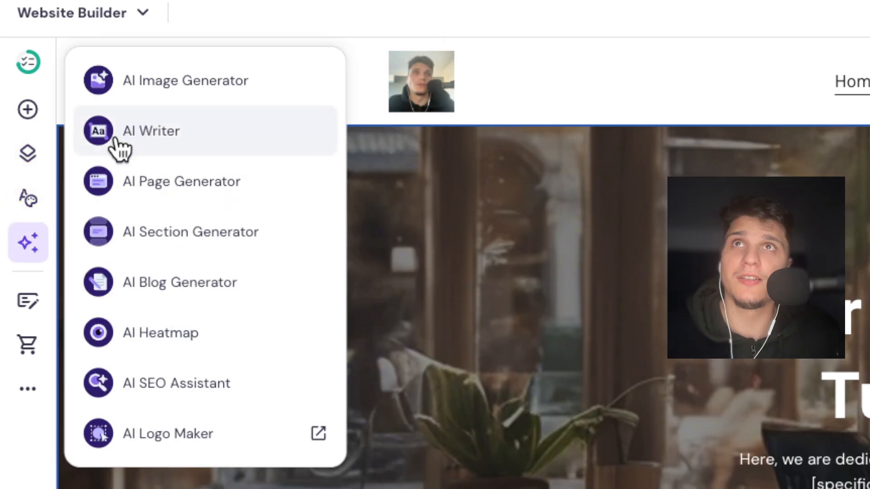
left_click(29, 302)
left_click(28, 344)
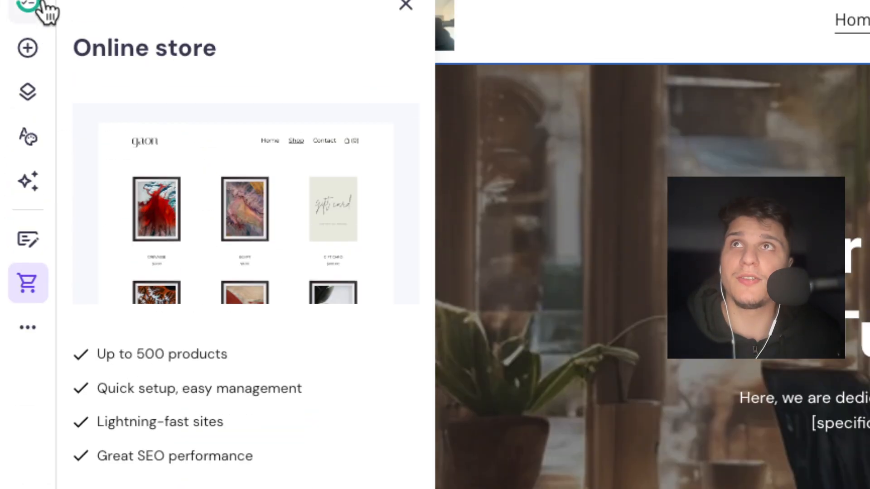
left_click(26, 35)
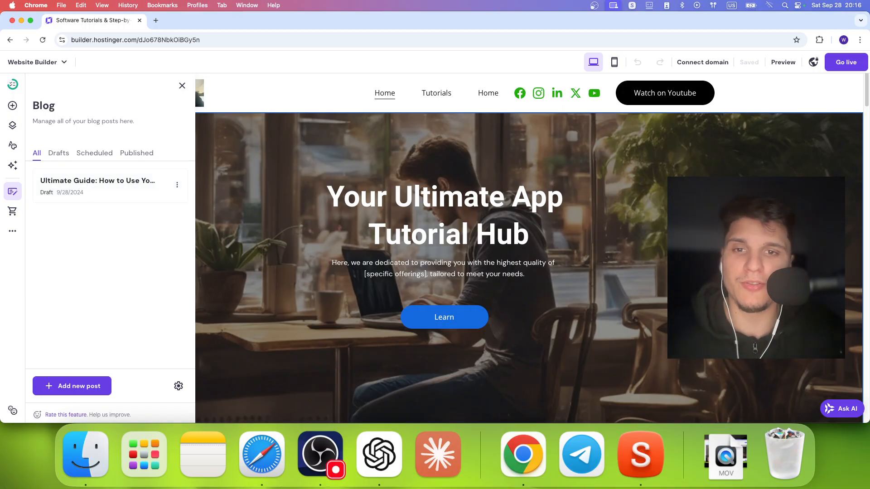
Step: In Shottr, circle the START A BLOG button on the open screenshot in red and close the image
left_click_drag(376, 488, 349, 157)
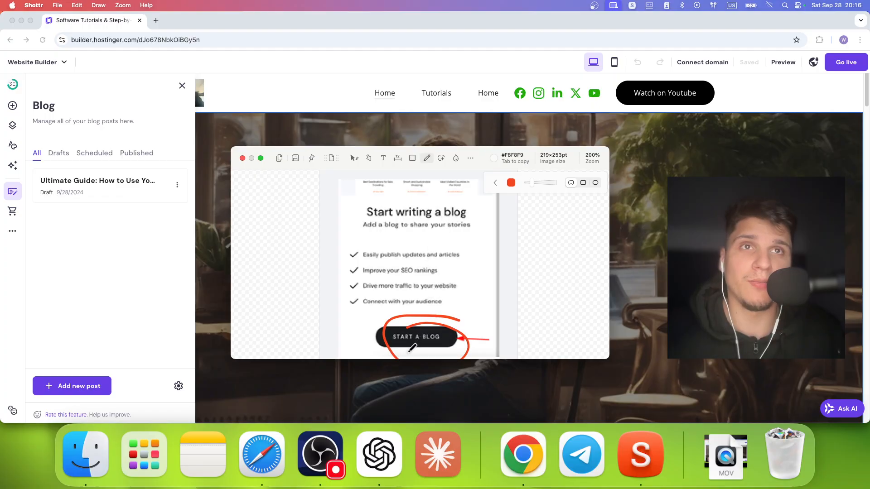
mouse_move(435, 310)
left_mouse_down()
mouse_move(371, 338)
mouse_move(453, 326)
left_mouse_up()
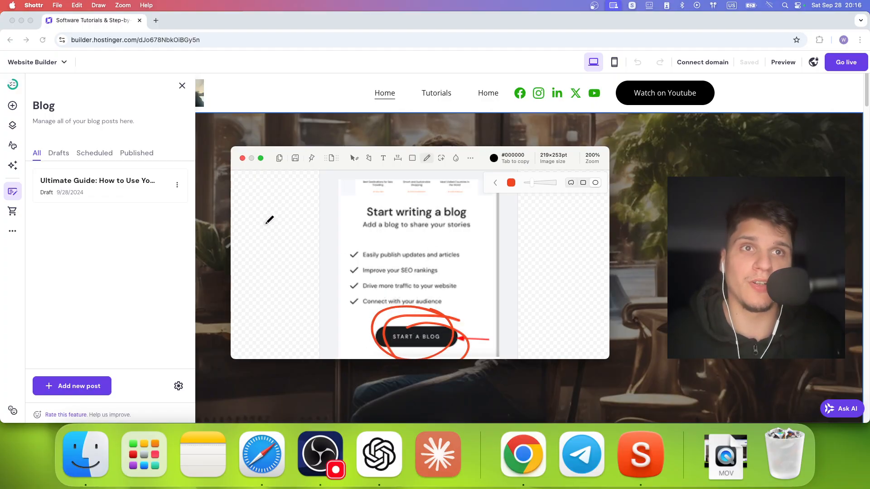
left_click(242, 159)
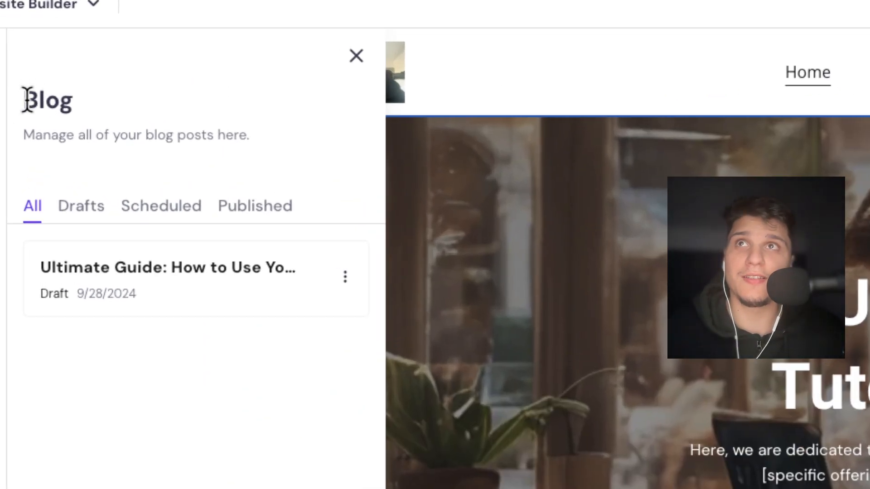
Step: Close the blog post management and switch to the second Home page in the site header
left_click_drag(34, 106, 54, 105)
left_click(356, 55)
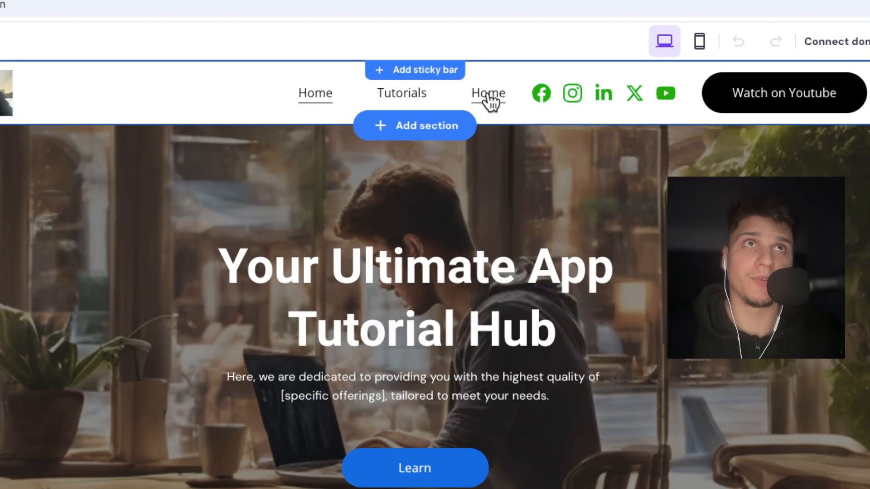
left_click(488, 94)
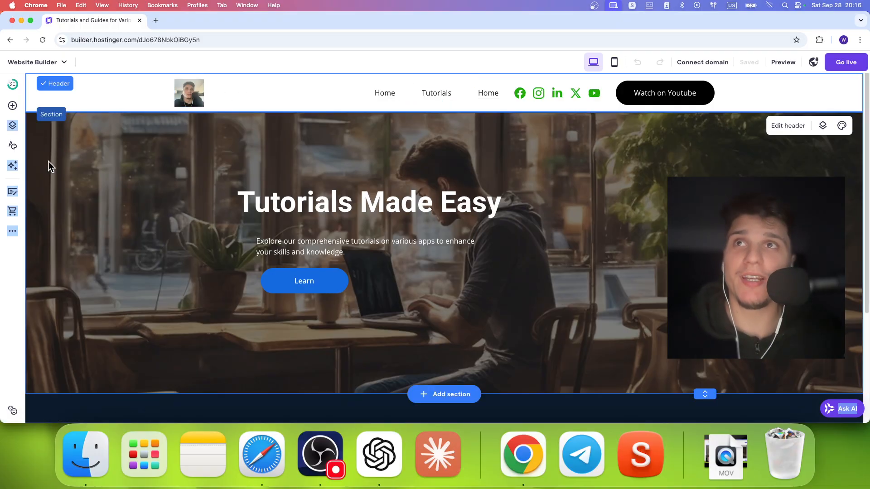
left_click(43, 151)
Step: Open the website's page management and bring up the page templates for adding a new page
left_click(12, 125)
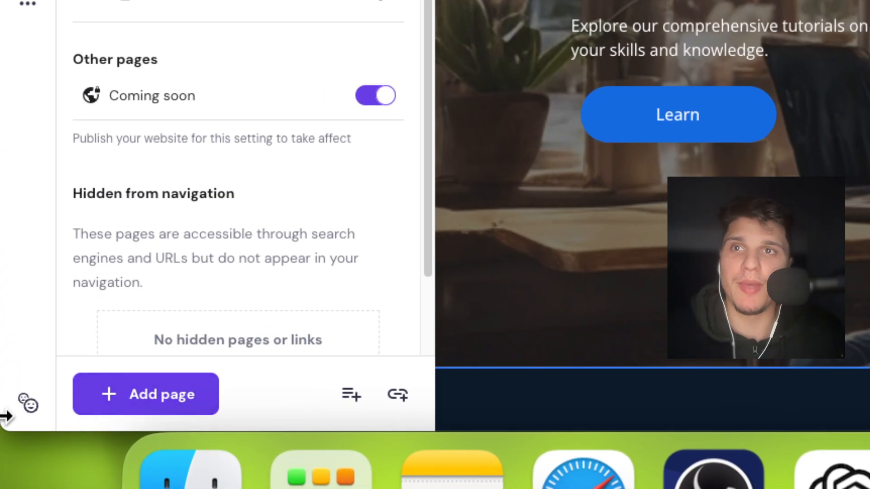
left_click(105, 403)
right_click(180, 389)
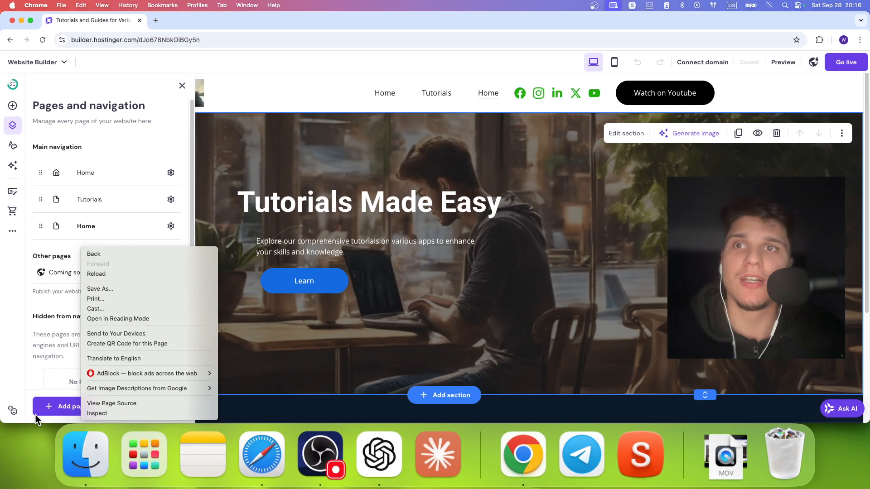
left_click(53, 407)
left_click(54, 407)
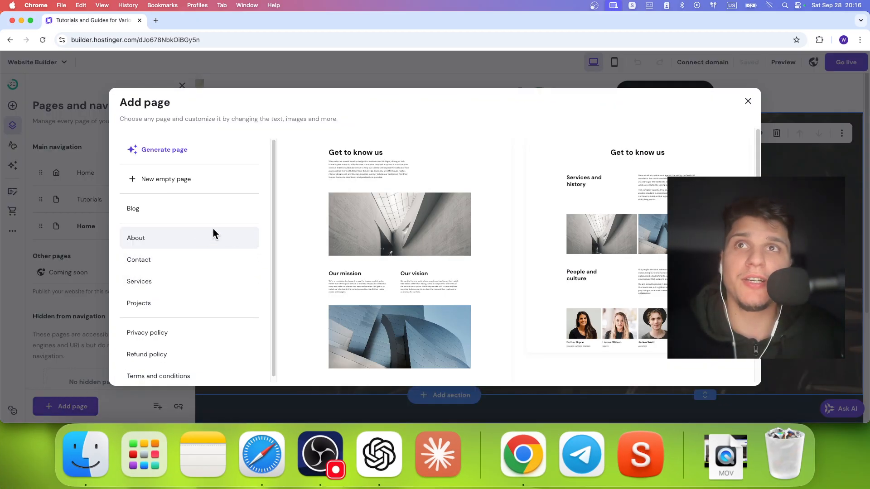
scroll(182, 245, "down", 1)
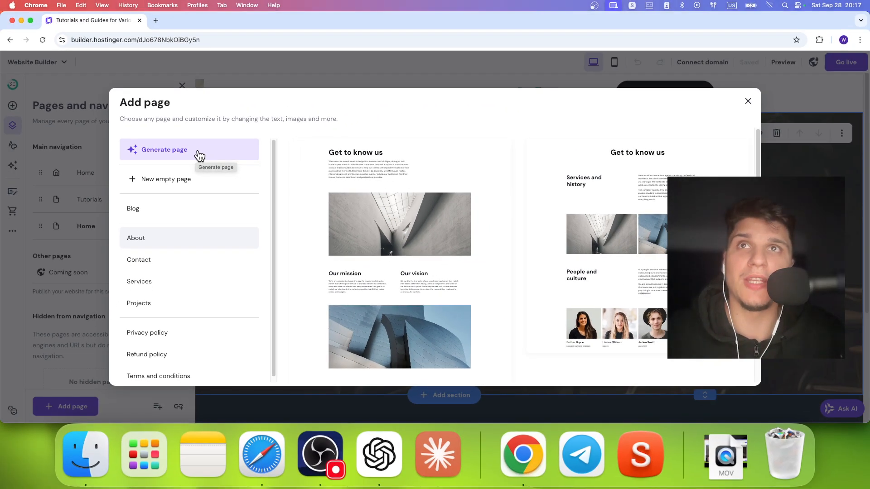
Step: Examine the AI page generator and its example page descriptions, and close it without creating a page
left_click(200, 155)
left_click(365, 213)
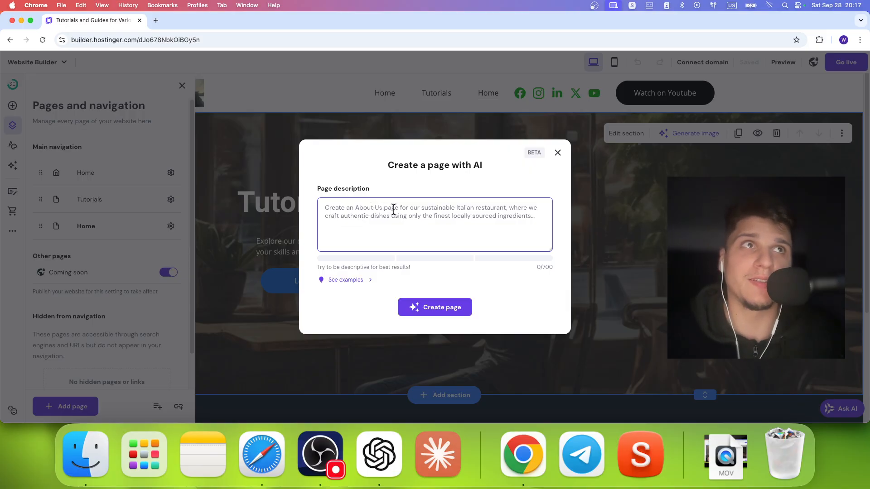
left_click(346, 280)
left_click(556, 104)
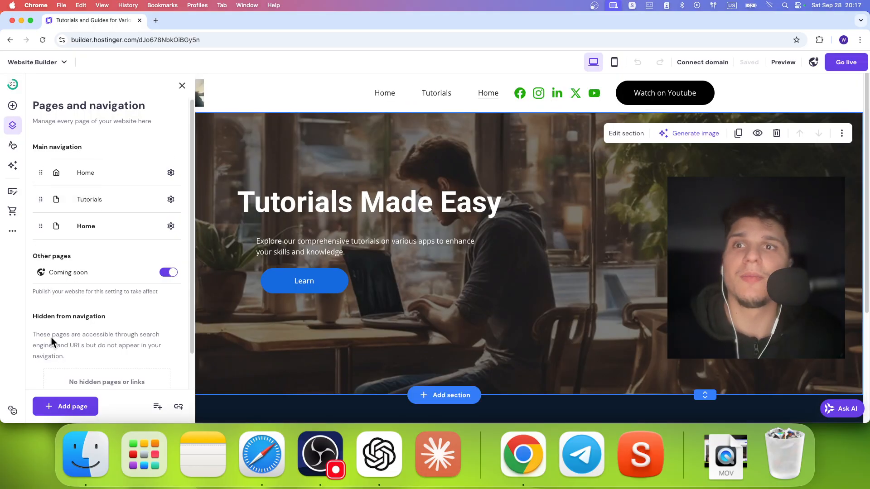
Step: Add a new page to the website using the Blog template
left_click(67, 405)
left_click(154, 210)
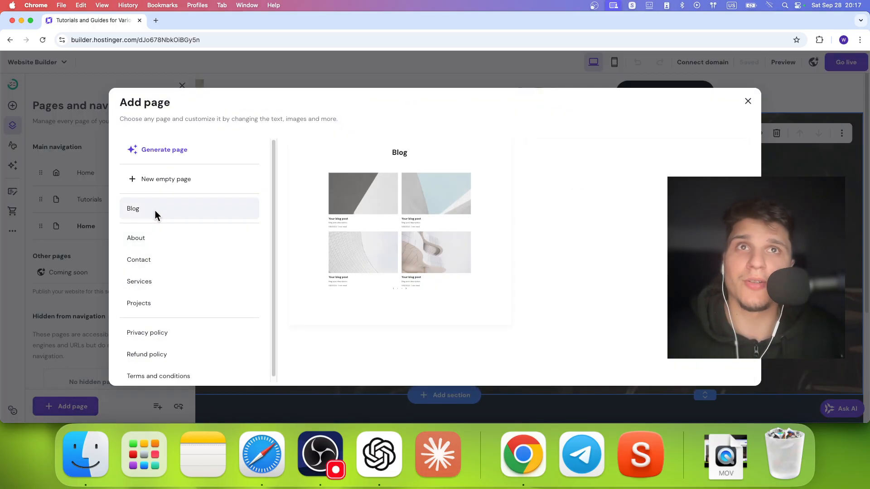
left_click(341, 220)
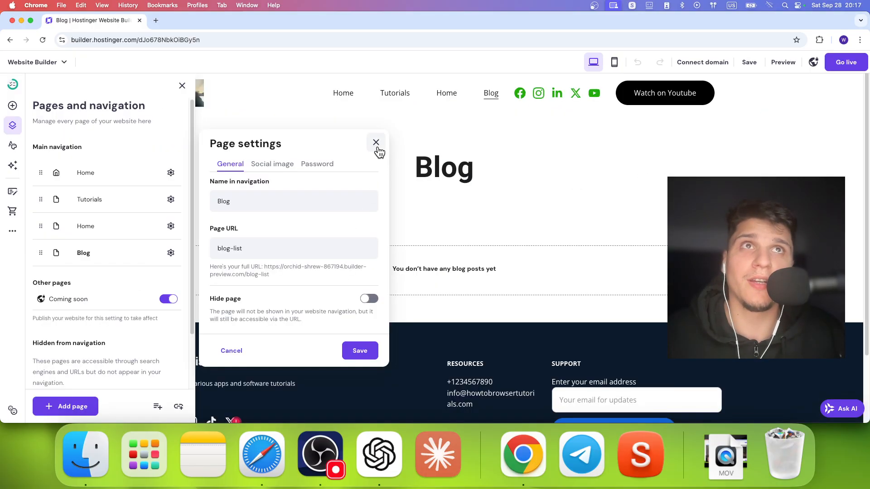
Step: Set the new blog page's name in navigation to "CHeck my blog"
left_click(268, 200)
left_click_drag(249, 203, 201, 204)
left_click(239, 202)
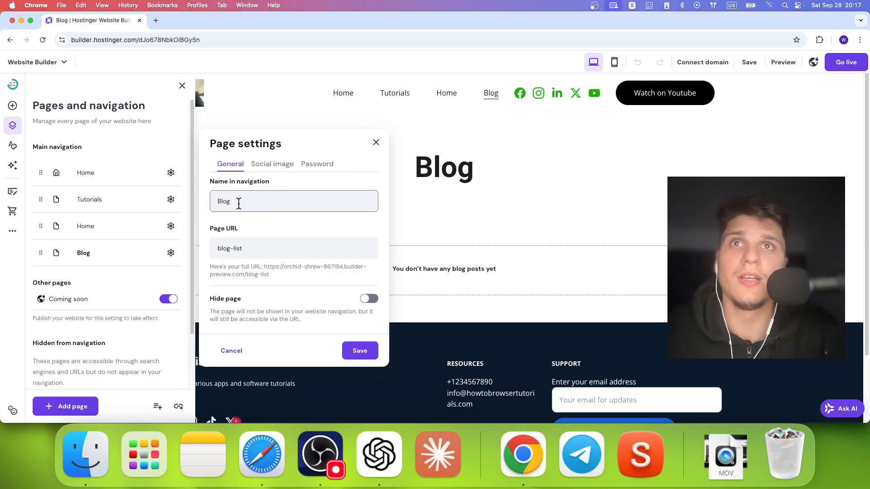
key("BackSpace")
key("BackSpace")
key("BackSpace")
key("BackSpace")
type("CHekc")
key("BackSpace")
key("BackSpace")
key("BackSpace")
type("c")
type("k my bloc")
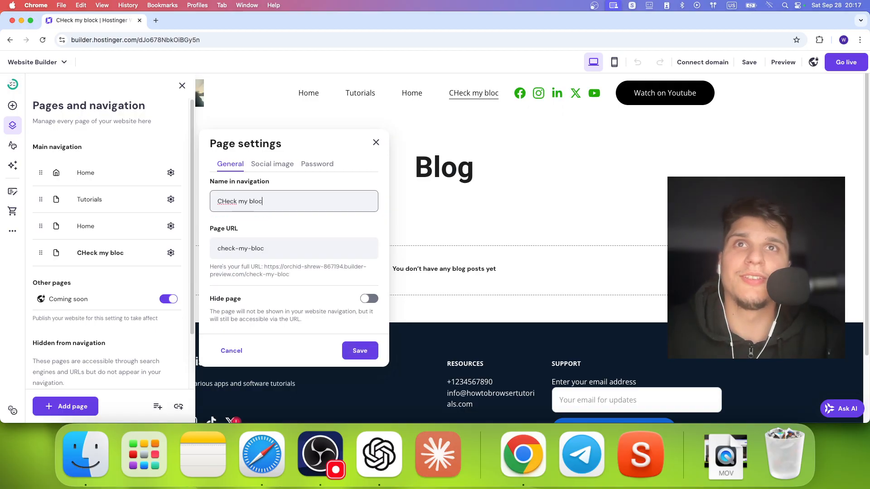
key("BackSpace")
type("g")
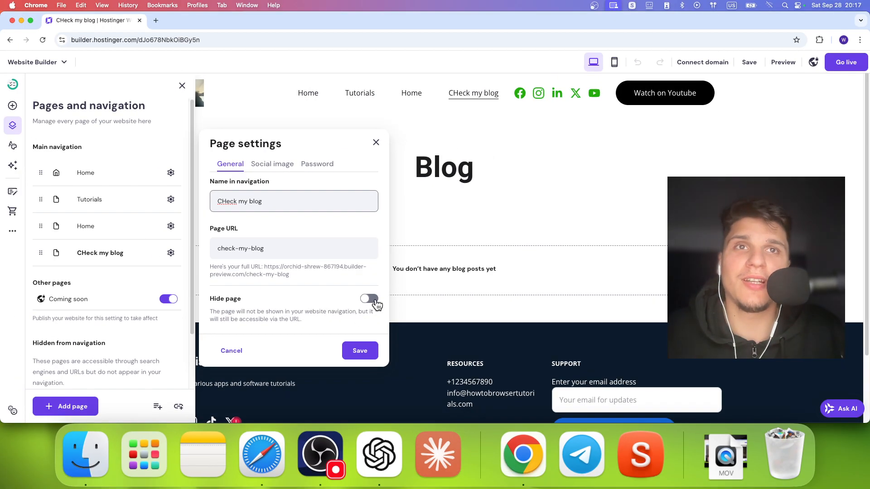
Step: Try the Hide page option, and set the portrait photo from the media library as the blog page's social image
left_click(369, 300)
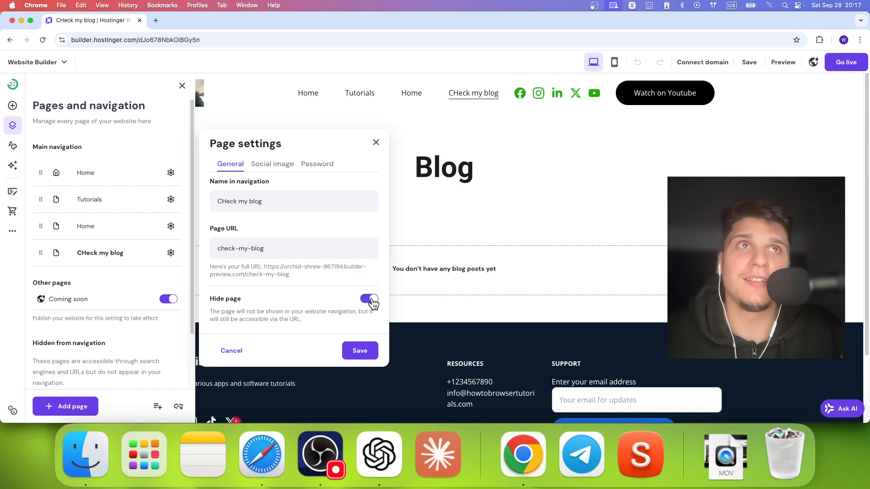
left_click(267, 164)
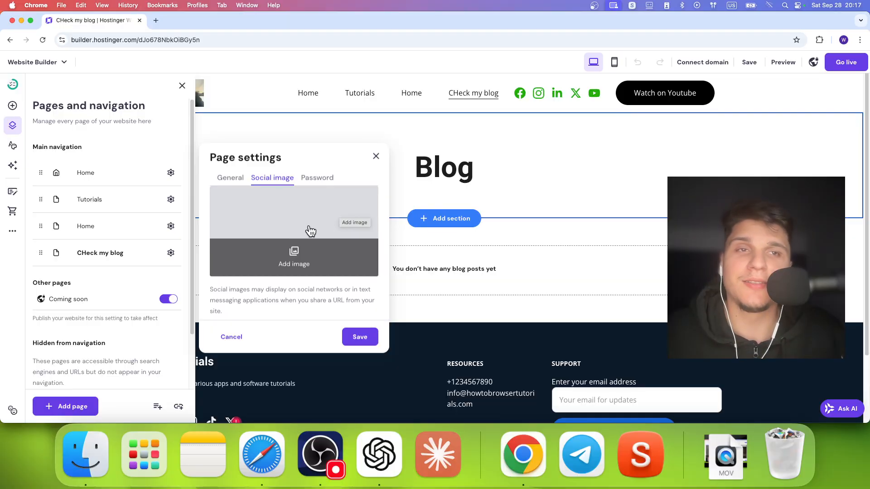
left_click(294, 242)
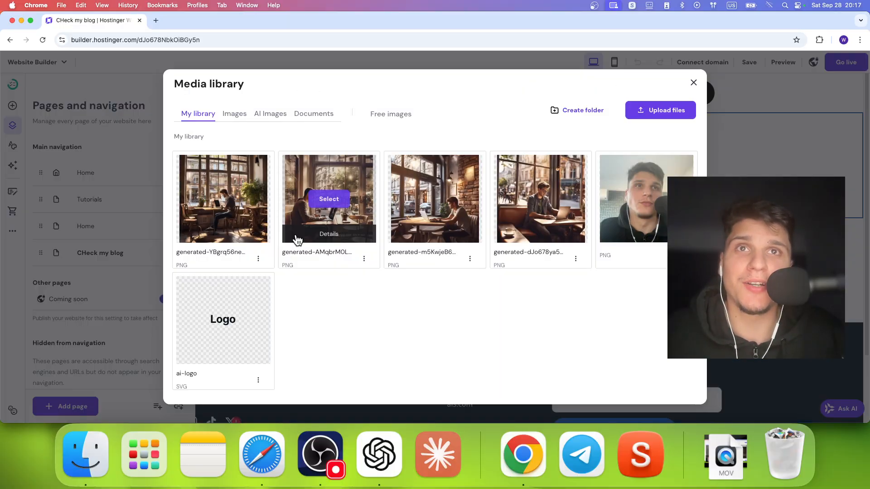
left_click(612, 228)
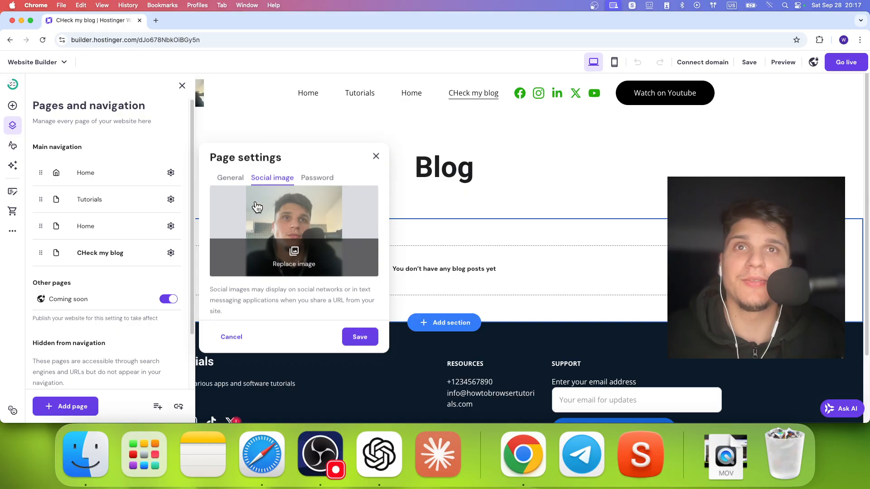
Step: Enable password protection for the blog page, enter the page password and make it readable
left_click(318, 179)
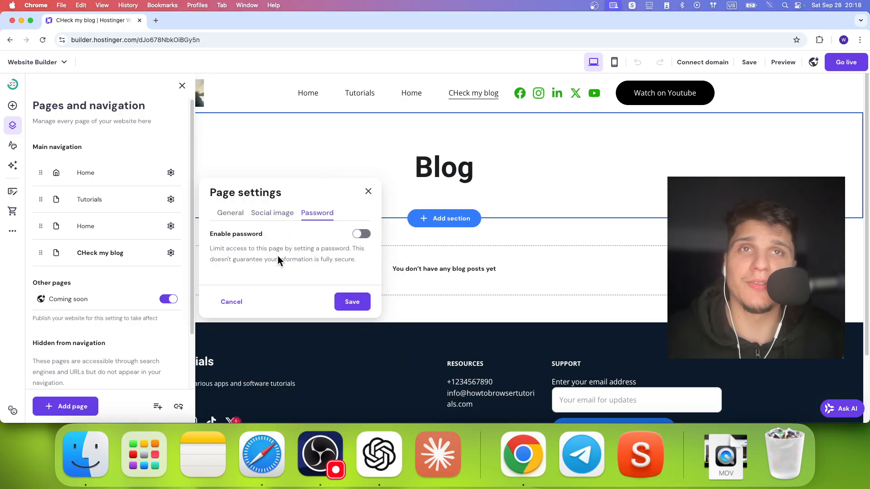
left_click(361, 234)
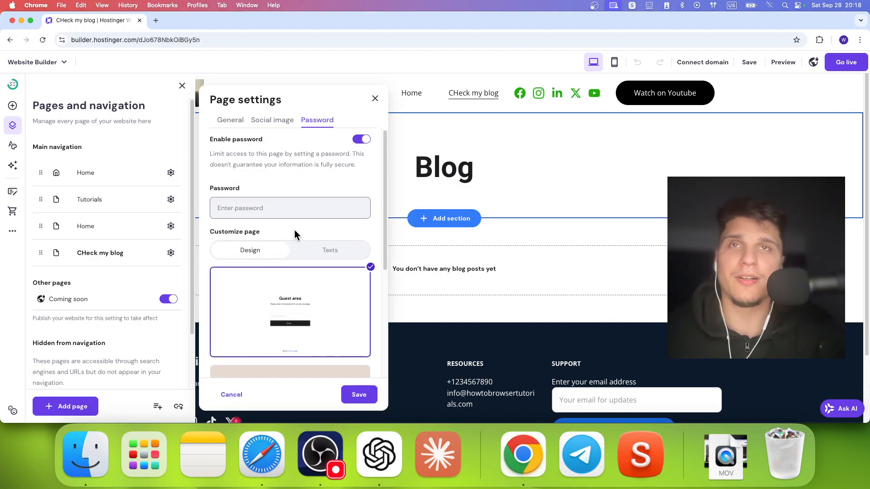
type("•••••")
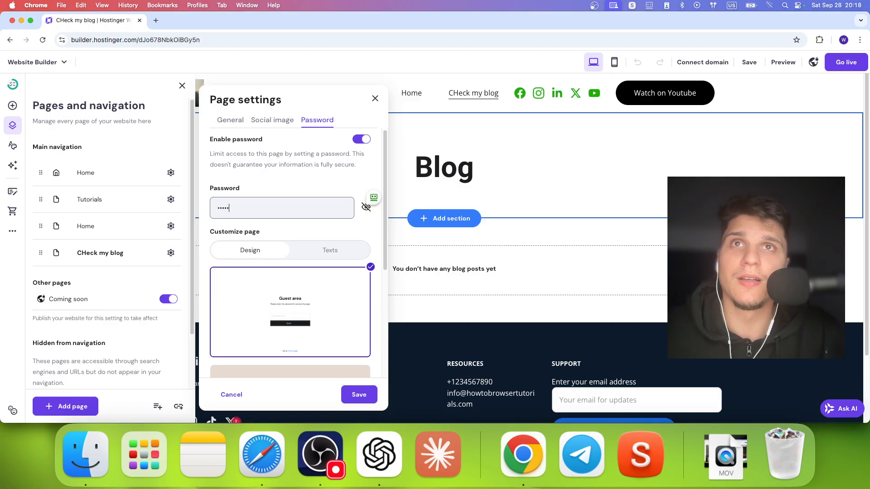
type("ord")
left_click(365, 209)
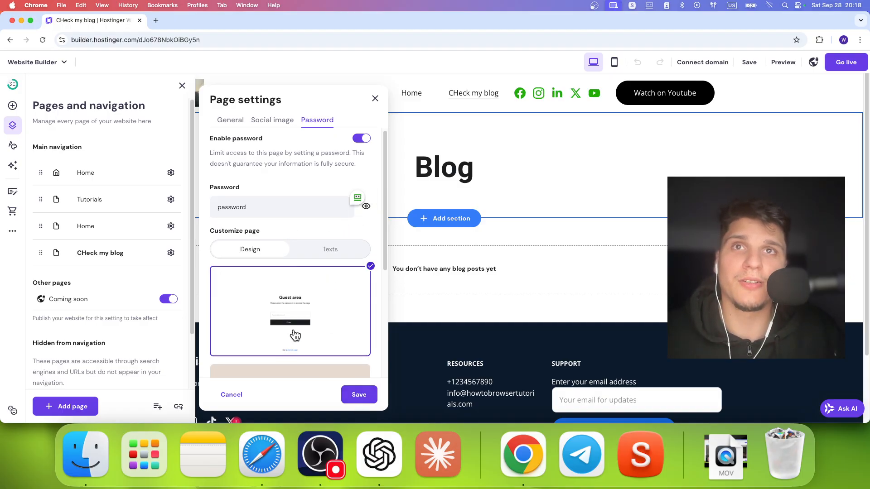
Step: Review the design and text options for the password entry page, and save the blog page's settings
scroll(290, 344, "down", 5)
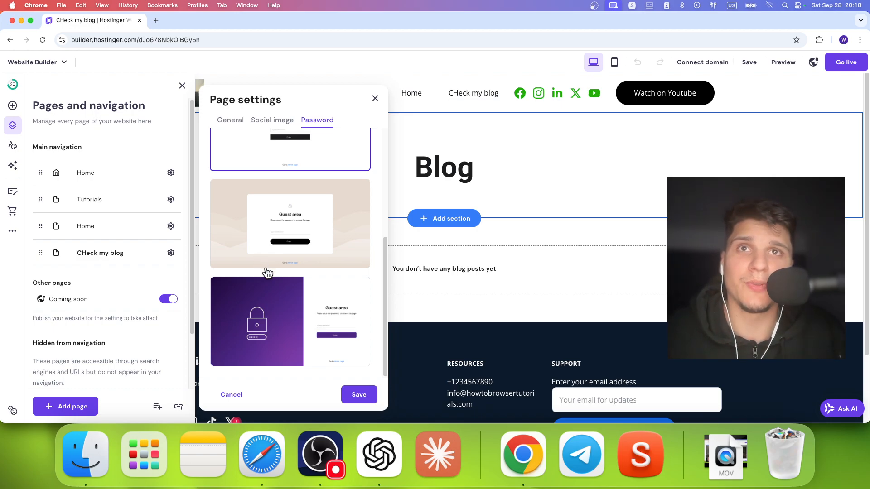
scroll(267, 274, "up", 5)
left_click(332, 254)
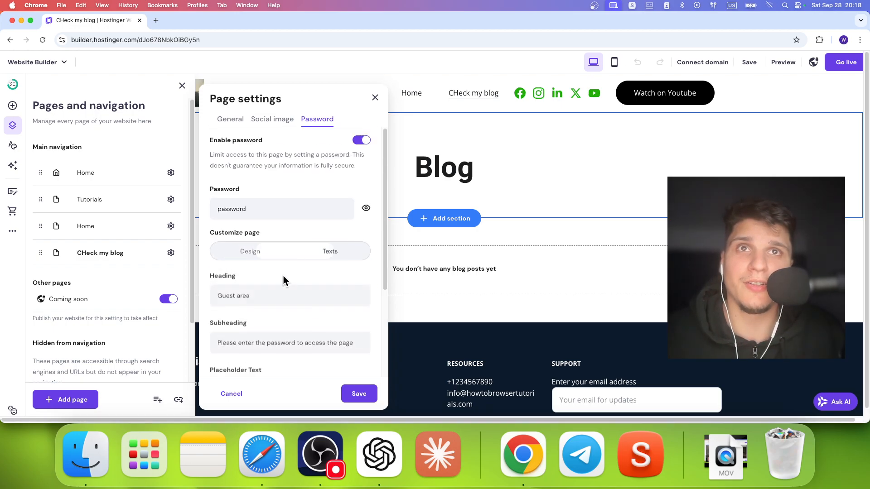
left_click(262, 251)
left_click(355, 395)
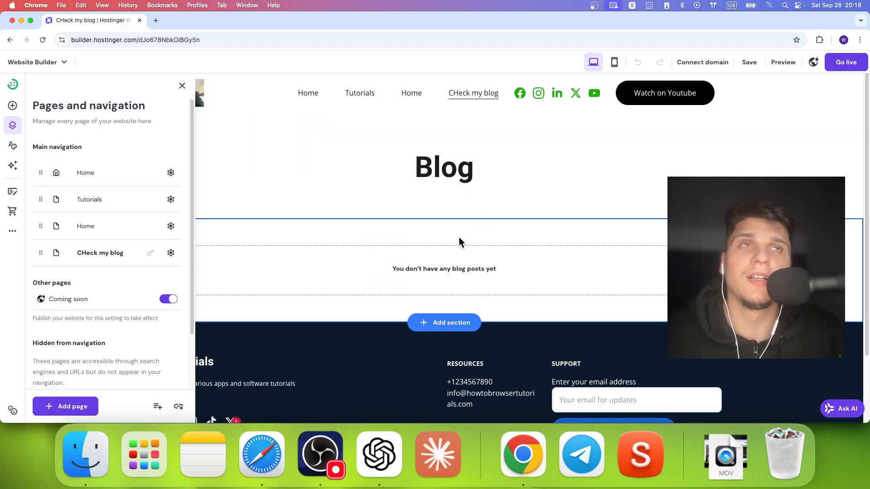
Step: Preview the website and its blog page, and check the blog post list before going back to page management
left_click(782, 62)
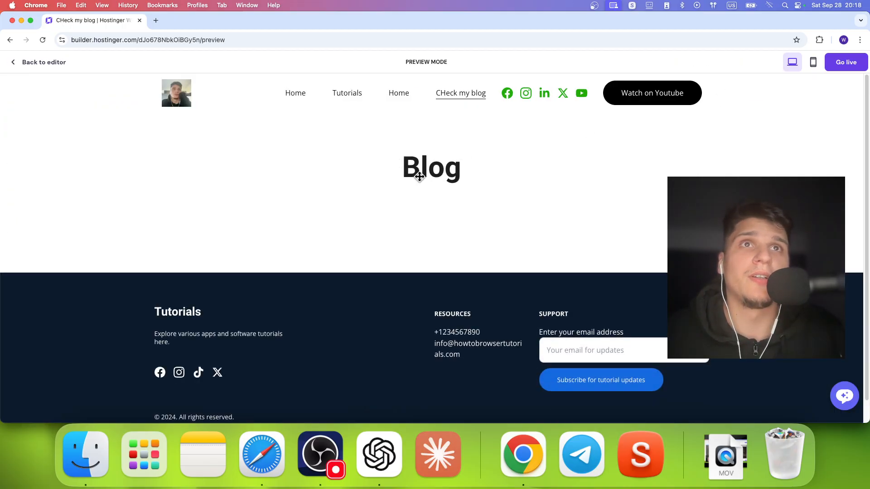
left_click(404, 93)
left_click(455, 96)
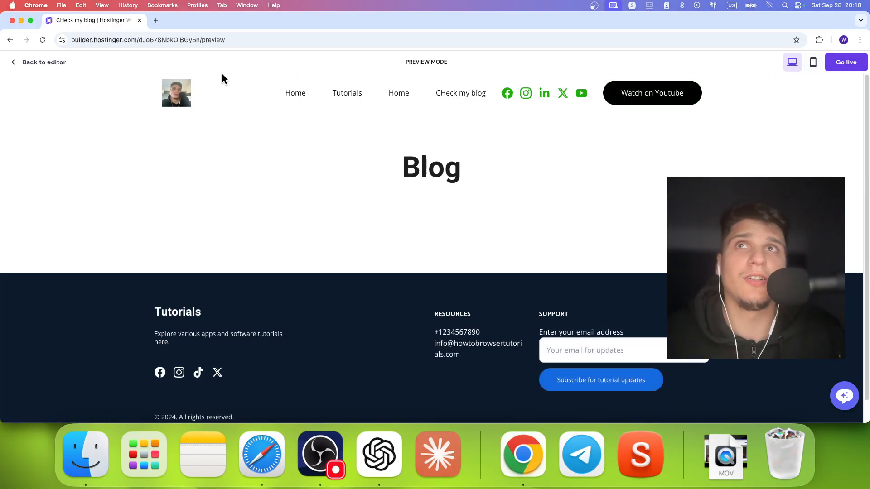
left_click(37, 71)
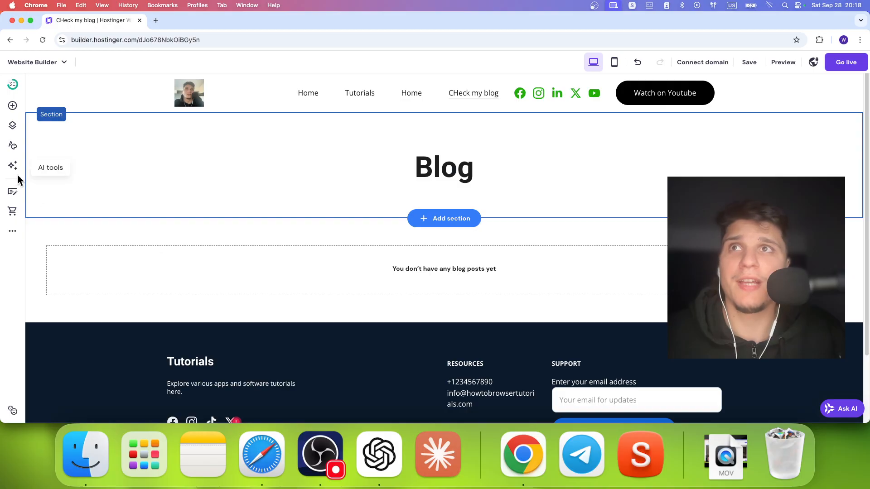
left_click(11, 194)
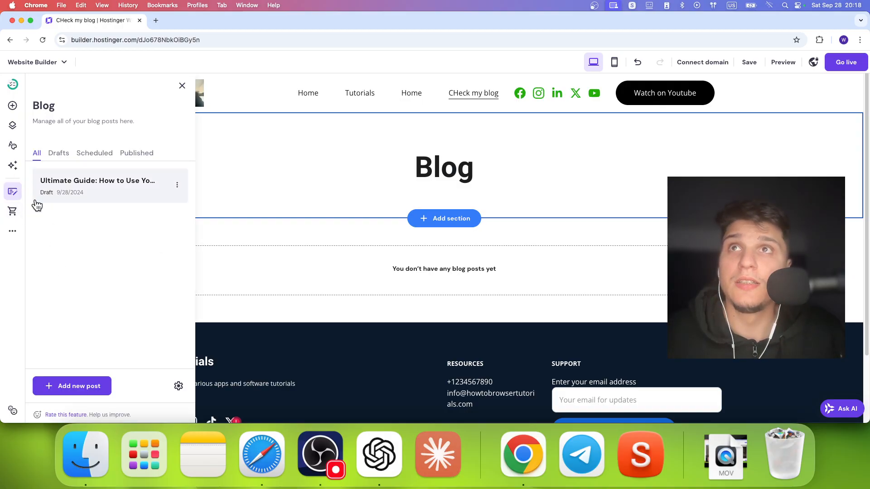
left_click(13, 127)
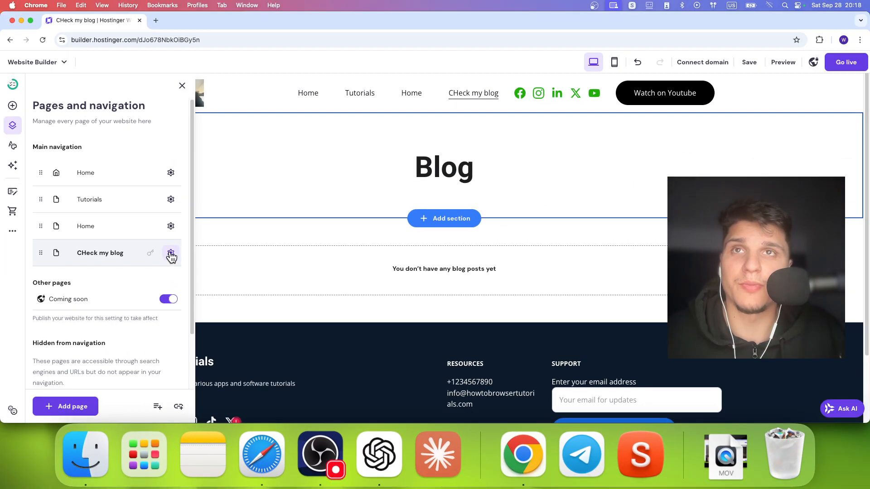
left_click(170, 253)
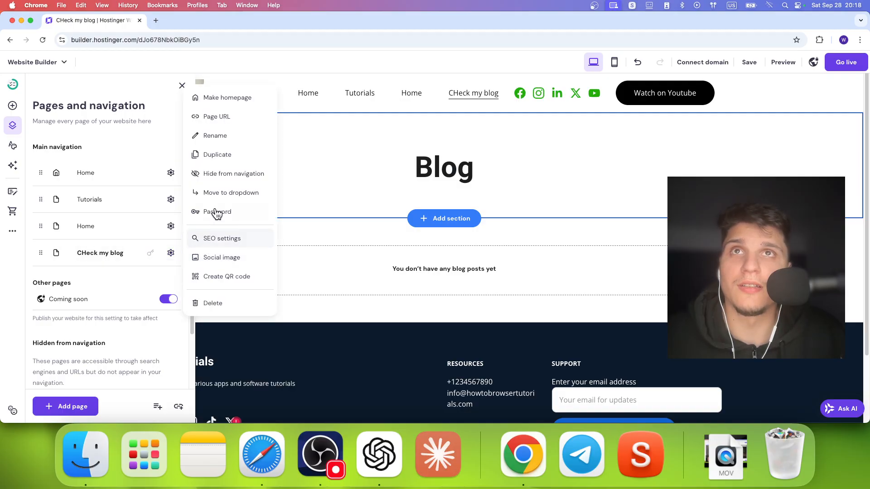
left_click(223, 138)
left_click(318, 164)
left_click(359, 140)
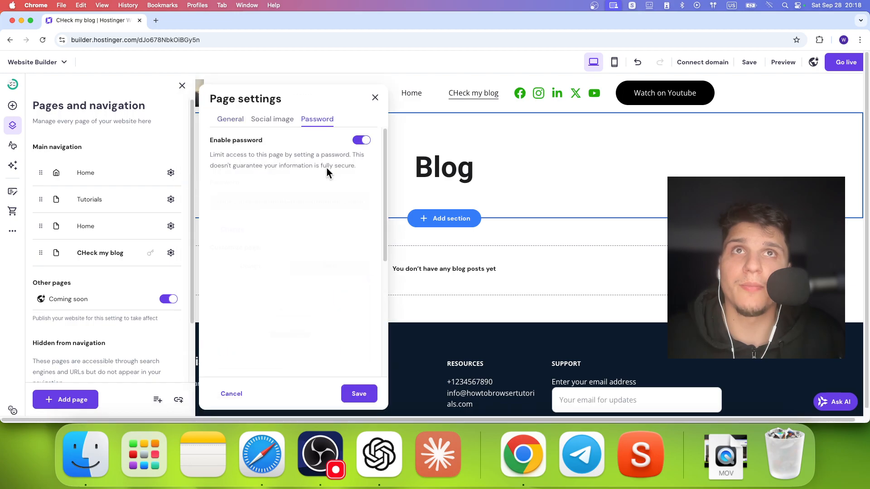
left_click(358, 143)
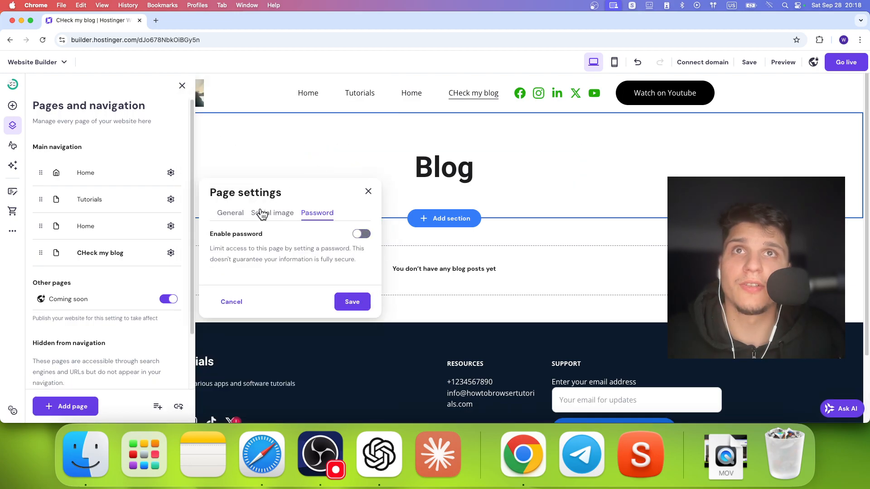
left_click(271, 213)
left_click(229, 176)
left_click(377, 146)
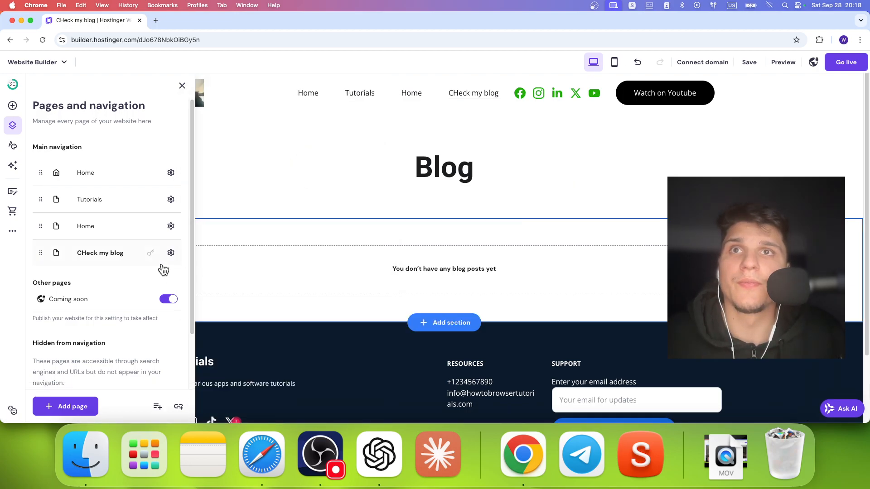
left_click(170, 253)
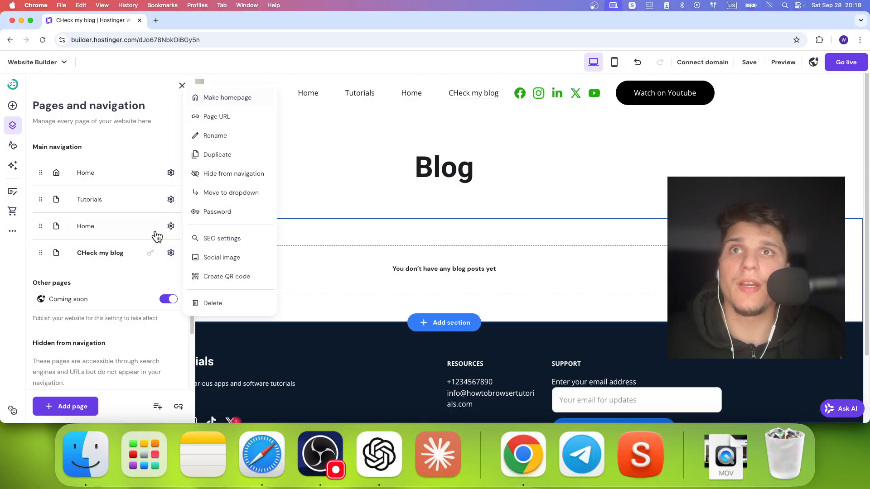
left_click(23, 126)
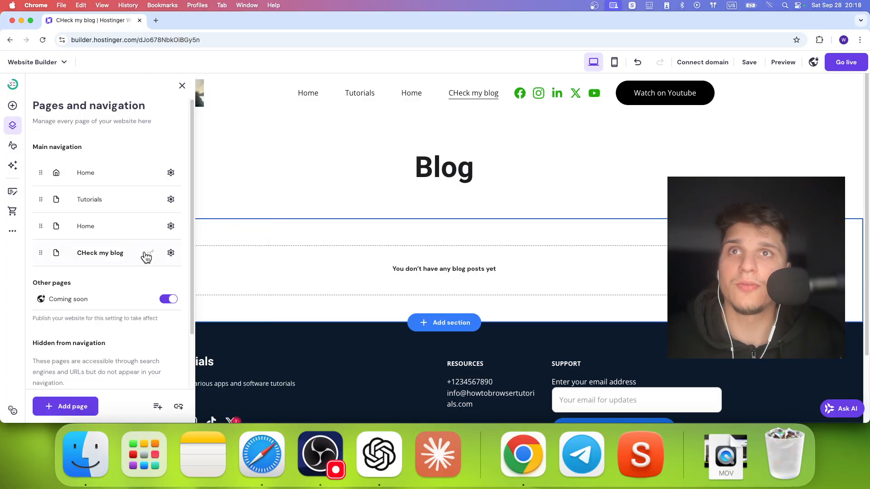
Step: Turn off password protection for the CHeck my blog page and save its settings
left_click(171, 254)
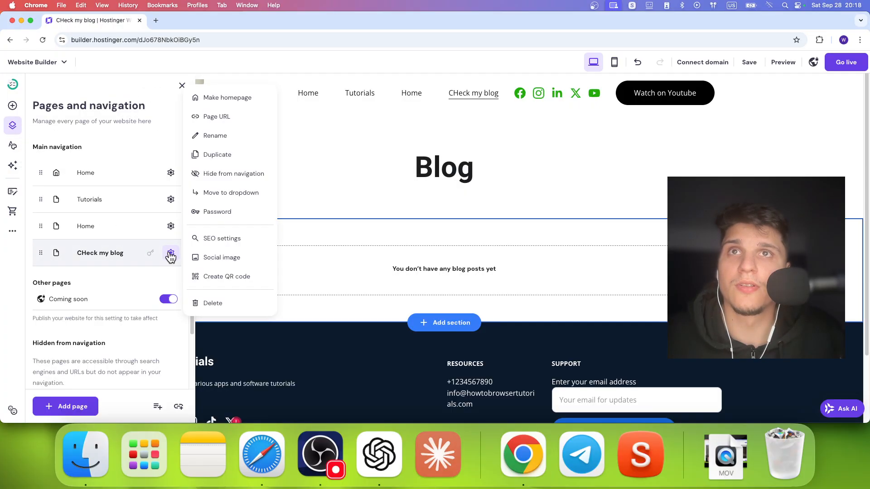
left_click(217, 212)
left_click(362, 142)
left_click(352, 301)
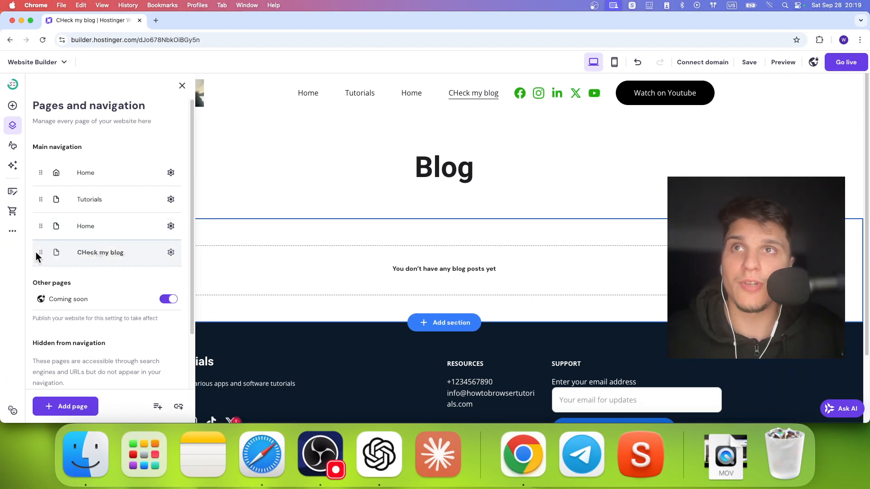
Step: Nest the CHeck my blog page under the second Home page in the navigation, and open it from the header's Home dropdown
left_click_drag(36, 256, 91, 232)
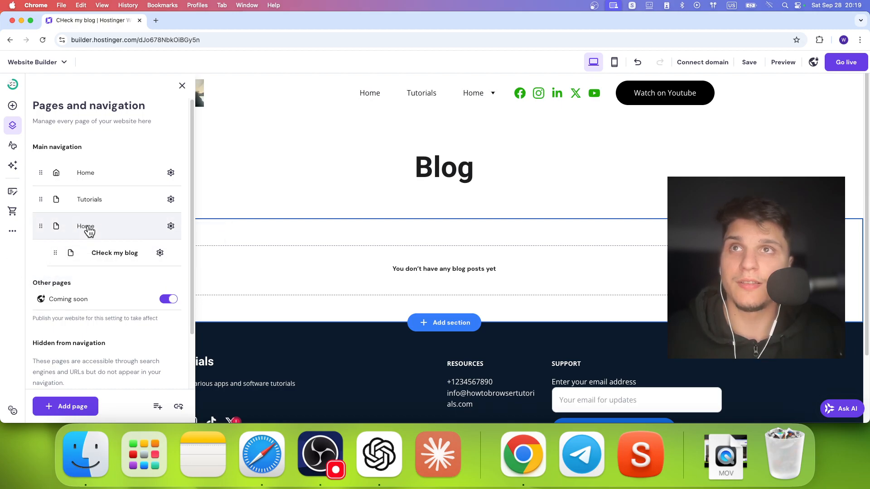
left_click(483, 97)
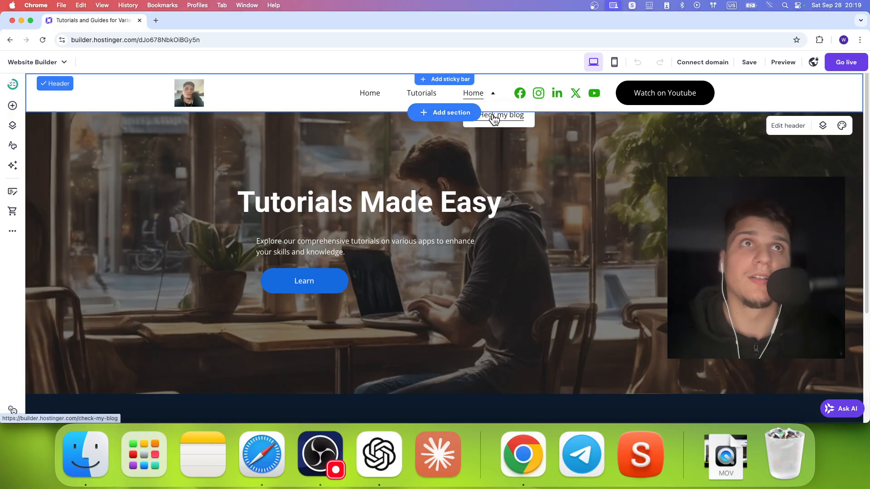
left_click(494, 118)
Step: View the page templates offered for adding a page, and close them and page management without adding one
left_click(12, 125)
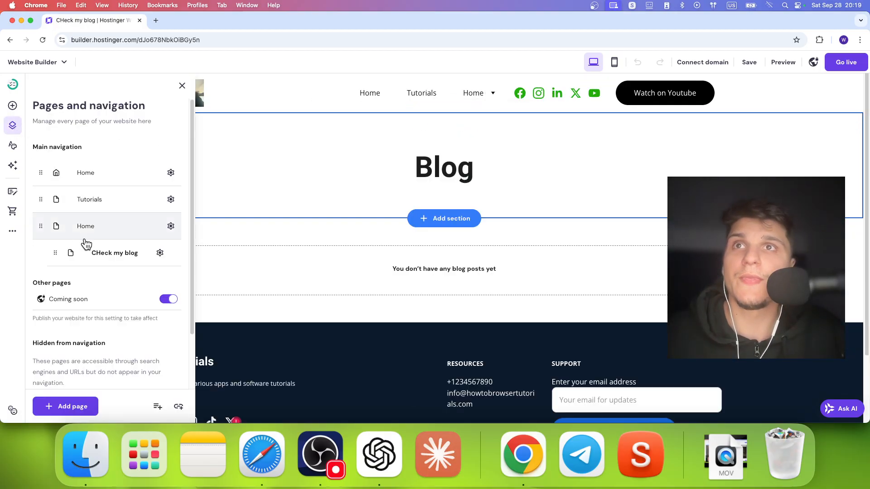
left_click(72, 410)
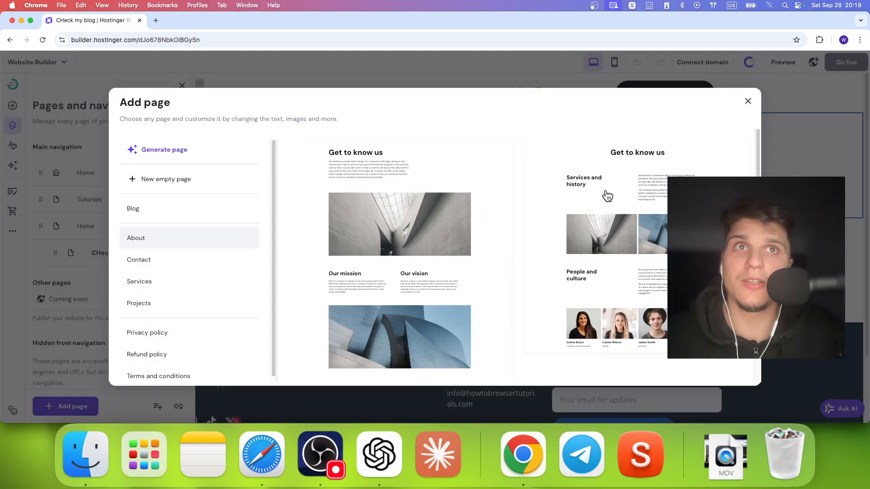
left_click(748, 101)
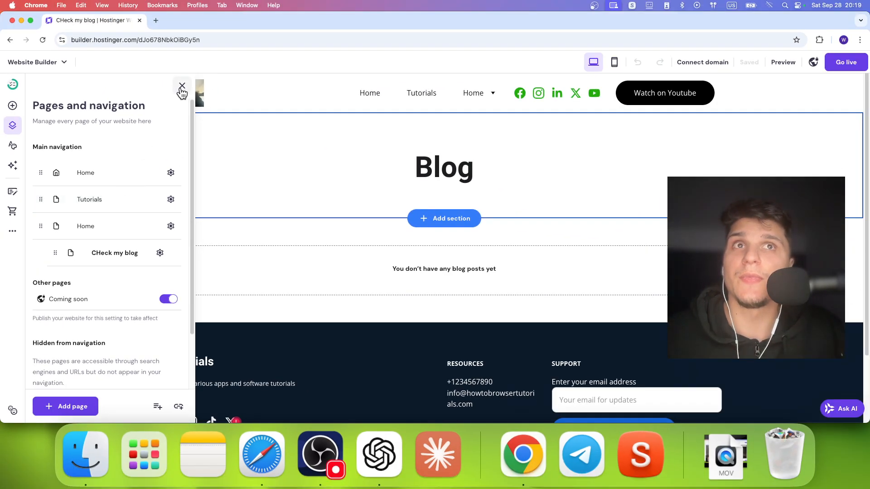
left_click(181, 87)
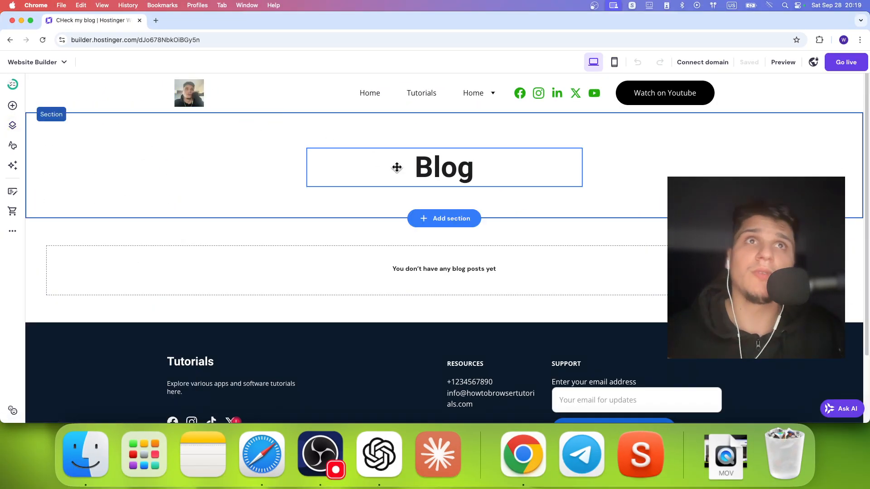
Step: Move the Blog heading up near its section's upper edge, and shorten the section to fit closely below it
left_click_drag(467, 166, 467, 139)
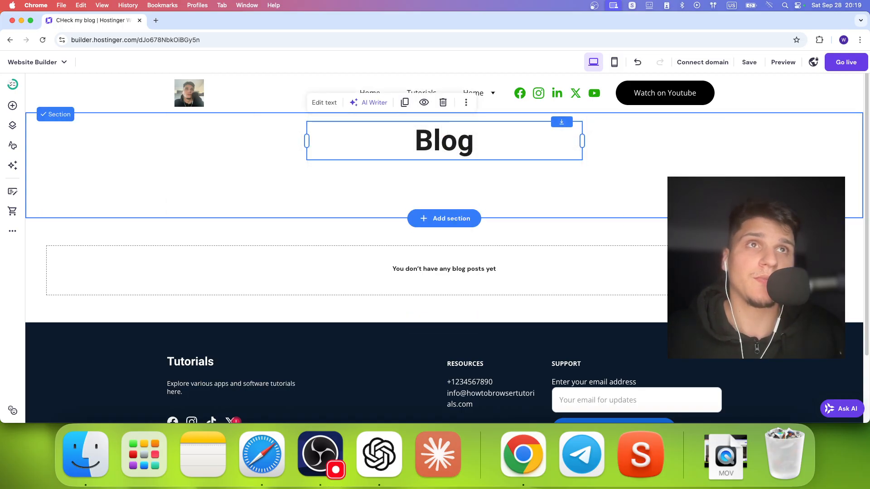
left_click_drag(704, 218, 704, 170)
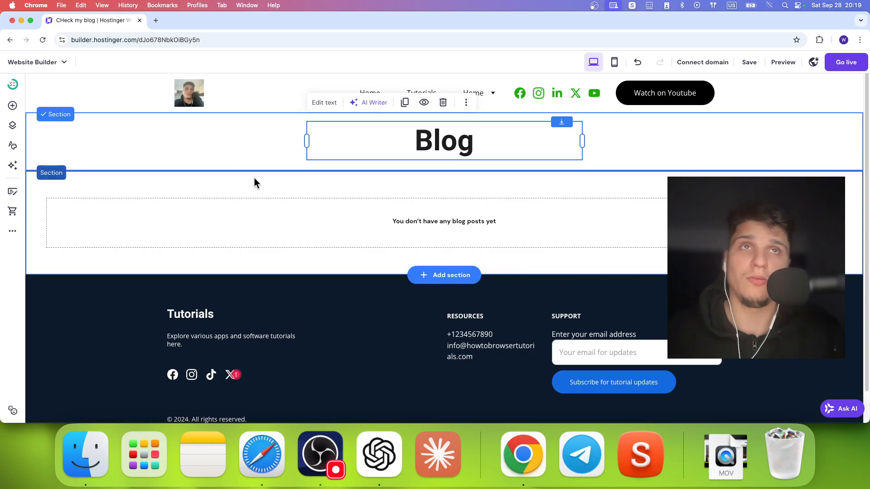
Step: Change the heading text to "Blogvdvd" and reduce its section's height slightly
left_click(424, 146)
type("vdvd")
left_click(227, 126)
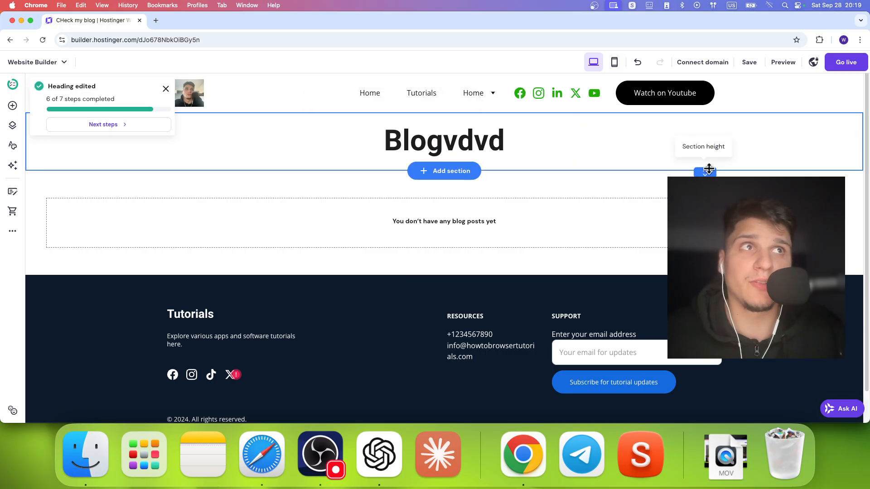
left_click_drag(707, 171, 689, 168)
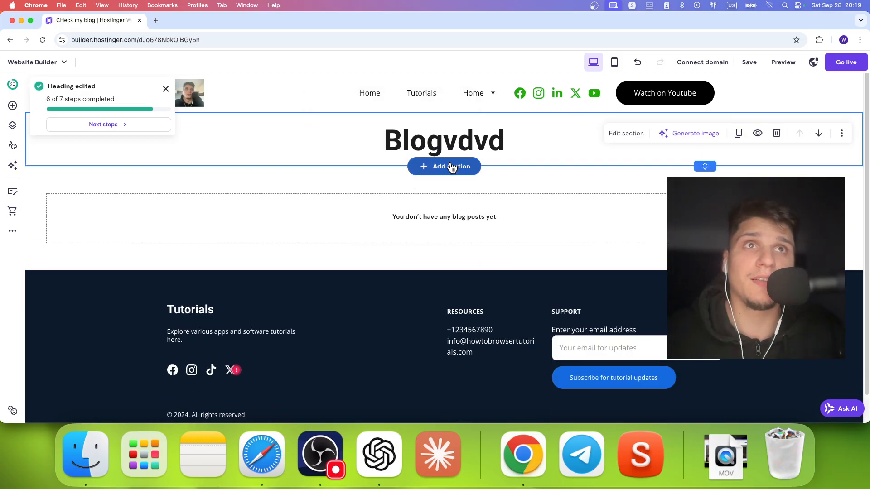
Step: Add a blog post list section directly below the Blogvdvd heading section
left_click(445, 167)
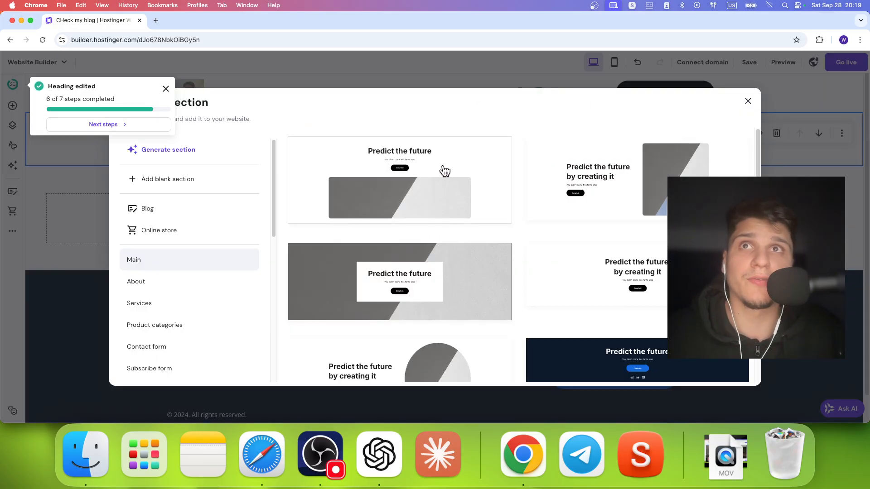
left_click(204, 213)
left_click(477, 205)
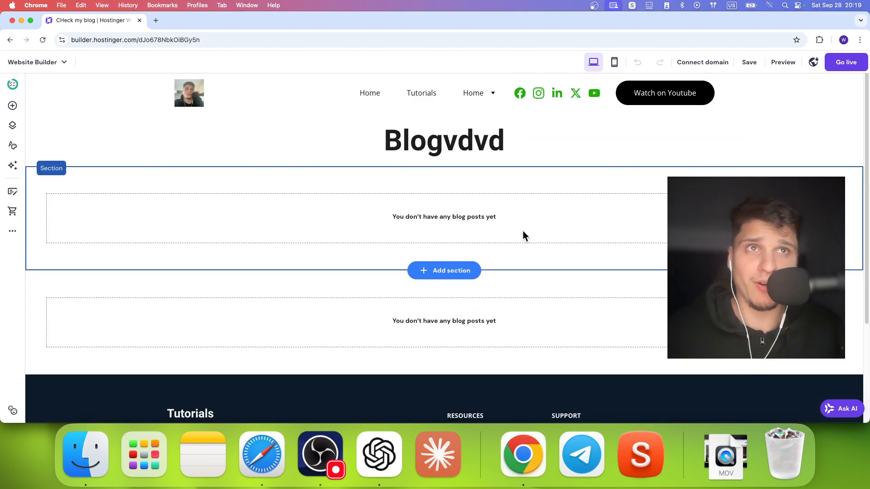
Step: Publish the draft post "Ultimate Guide: How to Use Your iPhone Like a Pro" and return to the CHeck my blog page
left_click(13, 194)
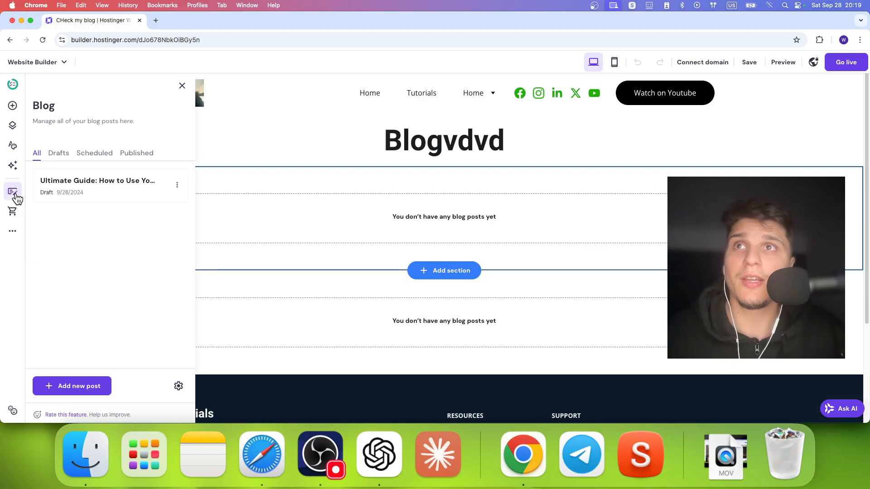
left_click(72, 196)
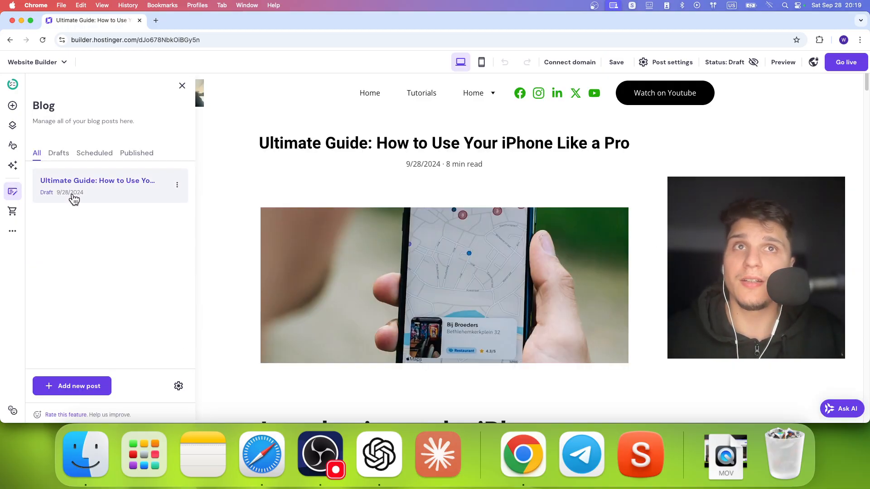
left_click(177, 186)
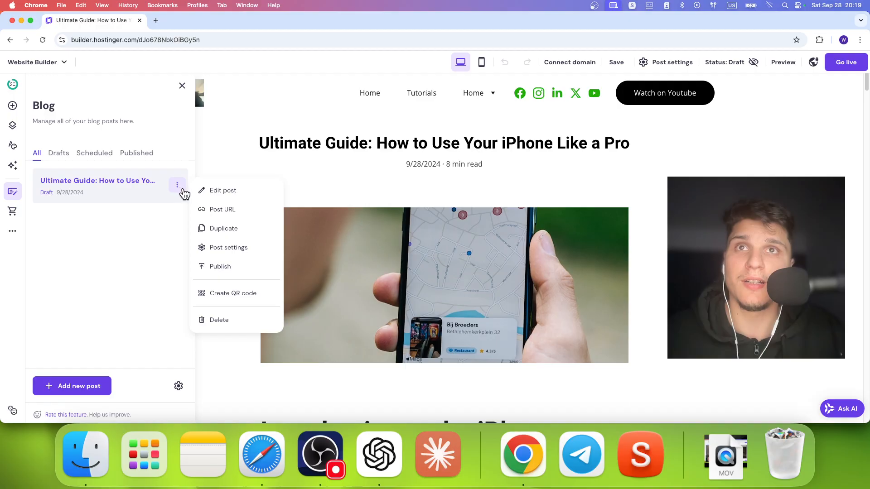
left_click(213, 266)
mouse_move(486, 93)
left_click(496, 122)
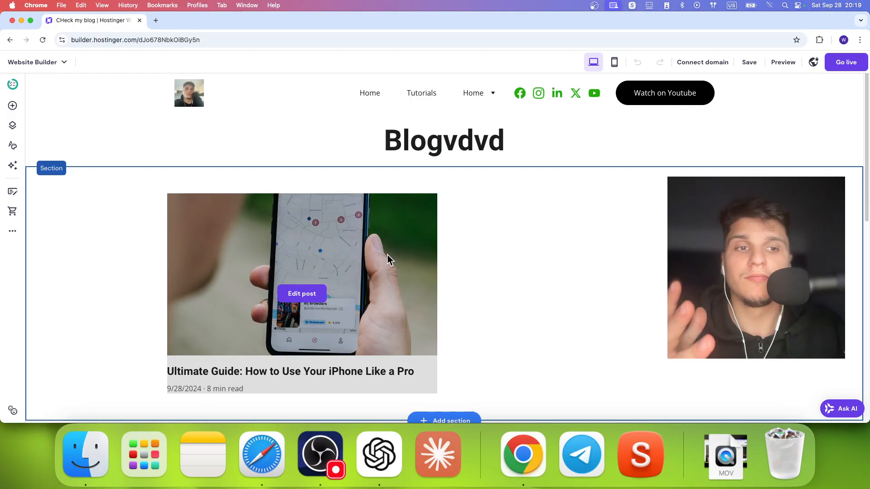
Step: Start a new AI-written blog post with the description "i need a blog post that is about how to restart iphone"
left_click(12, 192)
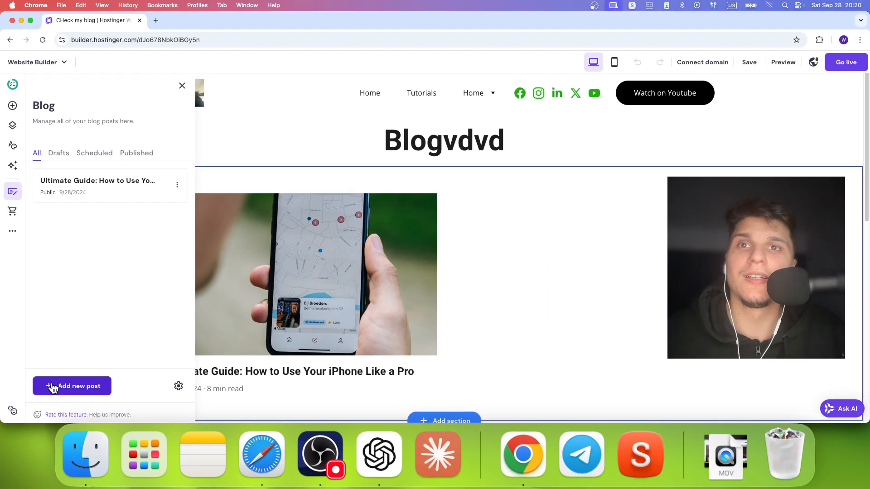
left_click(53, 389)
left_click(350, 175)
left_click(468, 246)
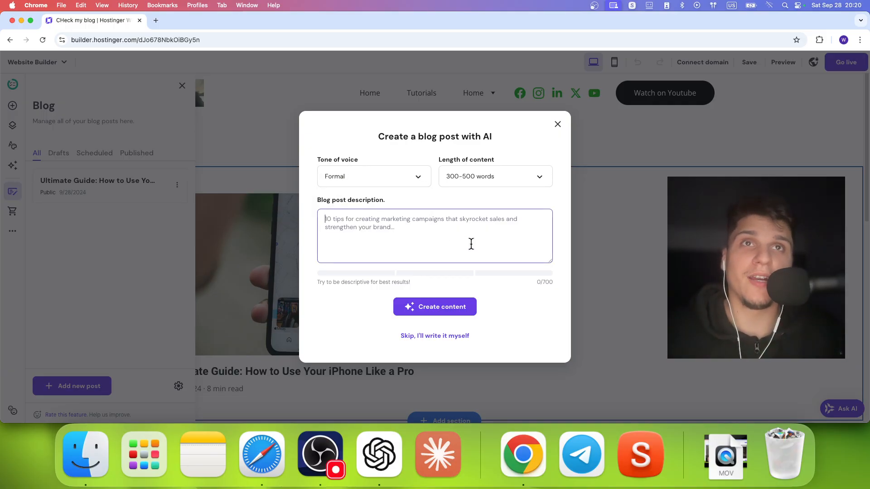
type("i")
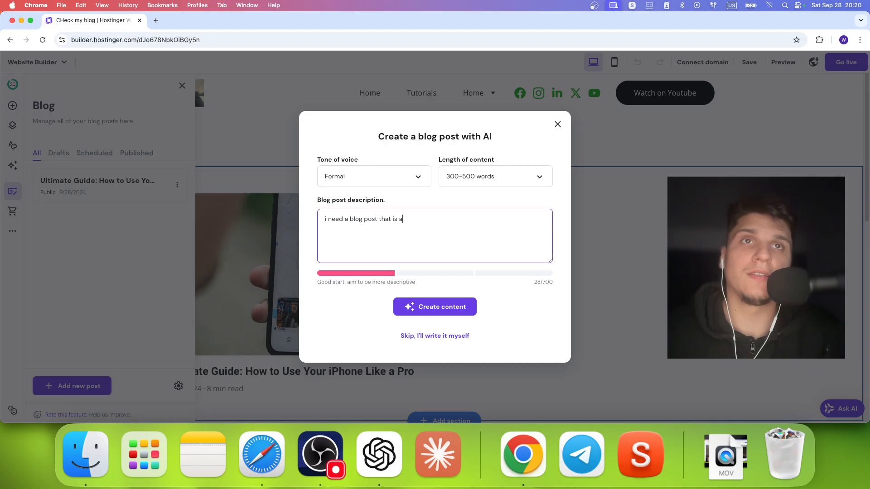
type("need a blog post that is about how to restart iphone")
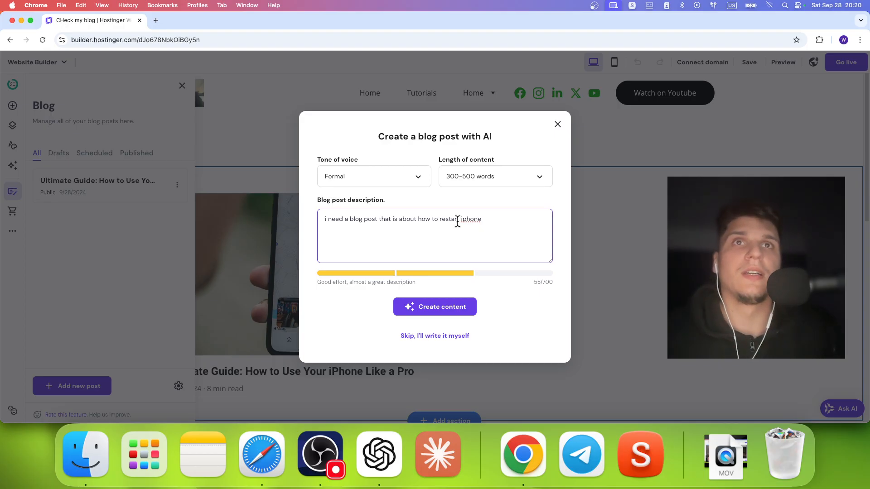
Step: Keep the tone of voice Formal, set the content length to 1500-2000 words, and generate the post
left_click(401, 176)
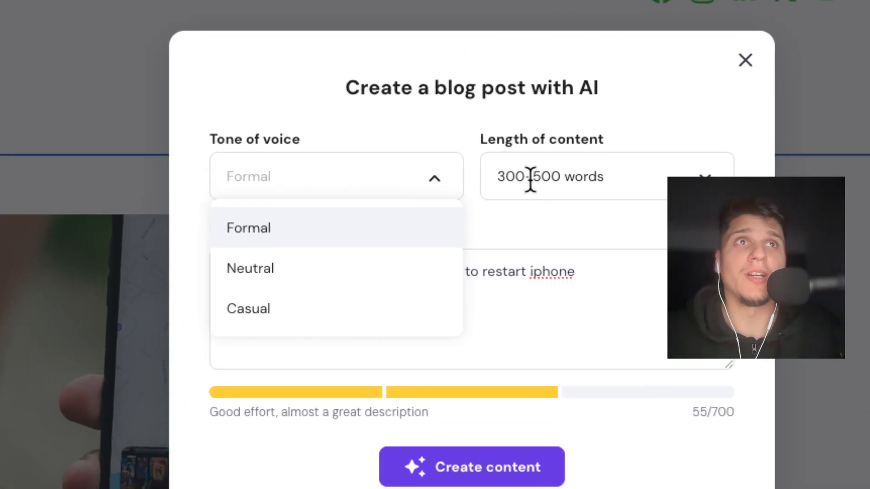
left_click(465, 177)
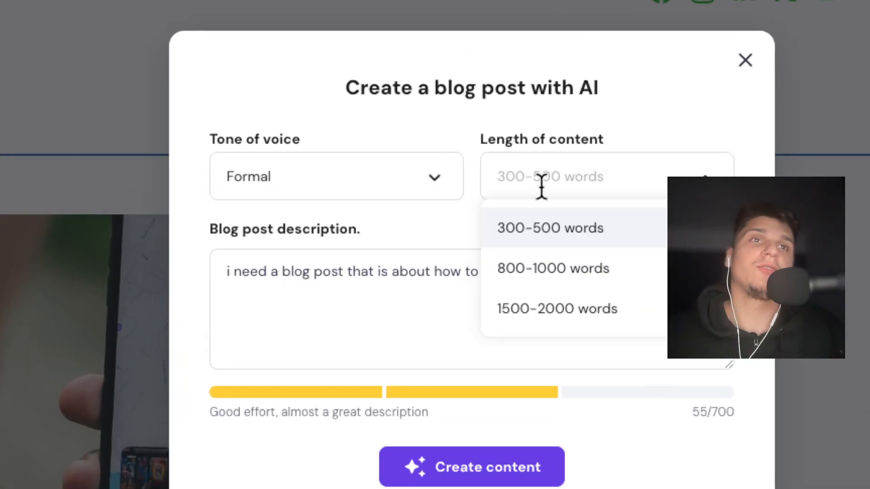
left_click(553, 306)
left_click(424, 307)
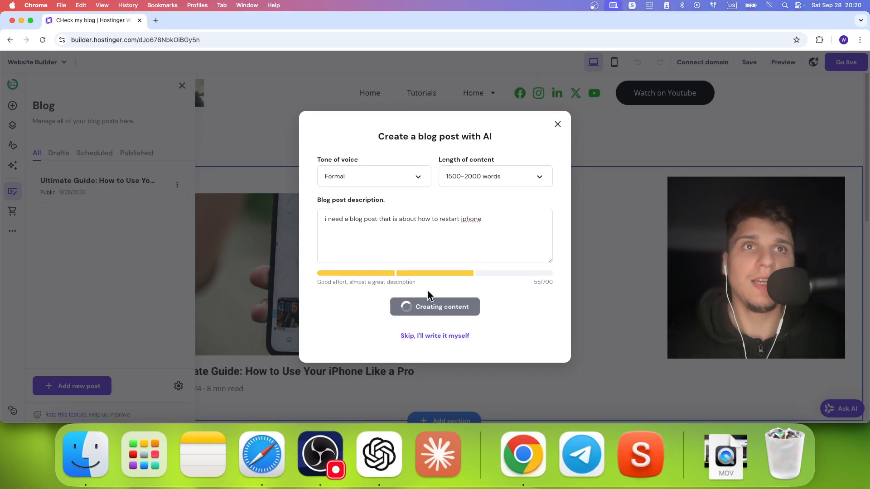
left_click(478, 178)
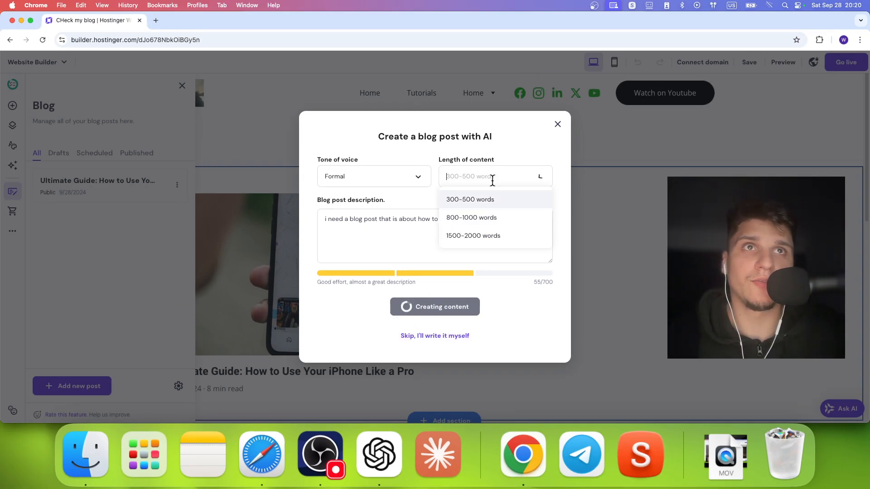
left_click(480, 217)
left_click(558, 124)
left_click(72, 387)
left_click(470, 177)
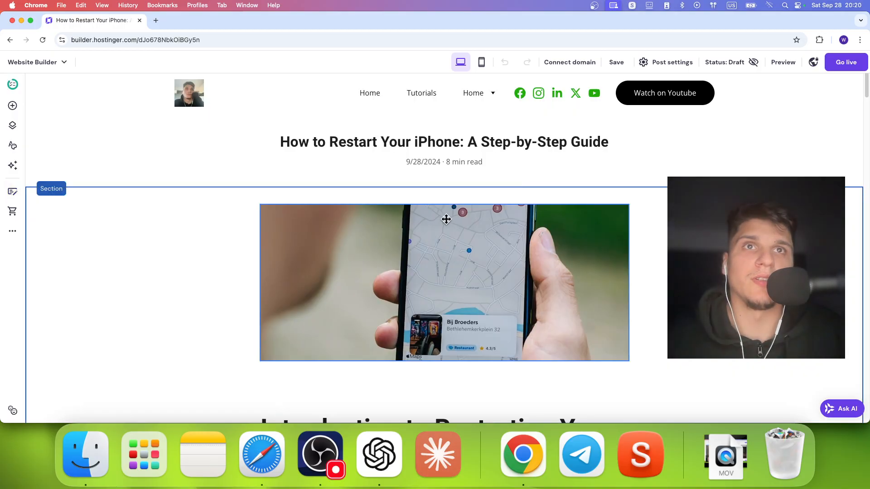
Step: Open the generated post's text for editing and bold most of the first paragraph under the Conclusion heading
scroll(383, 262, "down", 6)
left_click(383, 259)
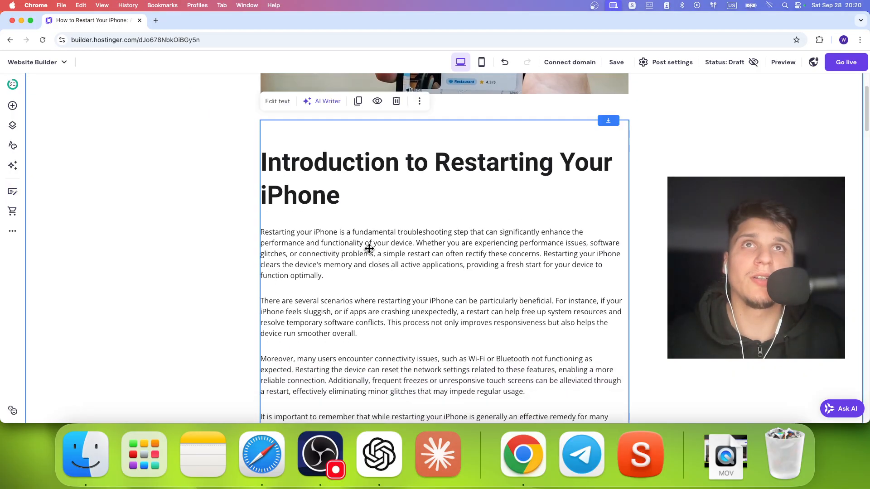
left_click(280, 104)
left_click_drag(307, 193, 364, 231)
left_click(364, 264)
scroll(381, 232, "up", 1)
left_click_drag(347, 191, 399, 240)
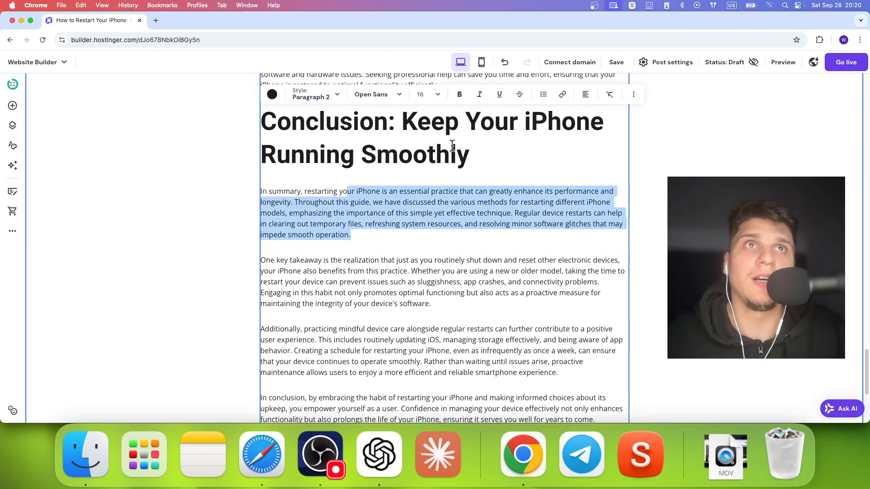
left_click(459, 94)
Step: Italicize and underline the middle part of the bold Conclusion passage, and set its font to DM Sans
left_click_drag(396, 191, 439, 210)
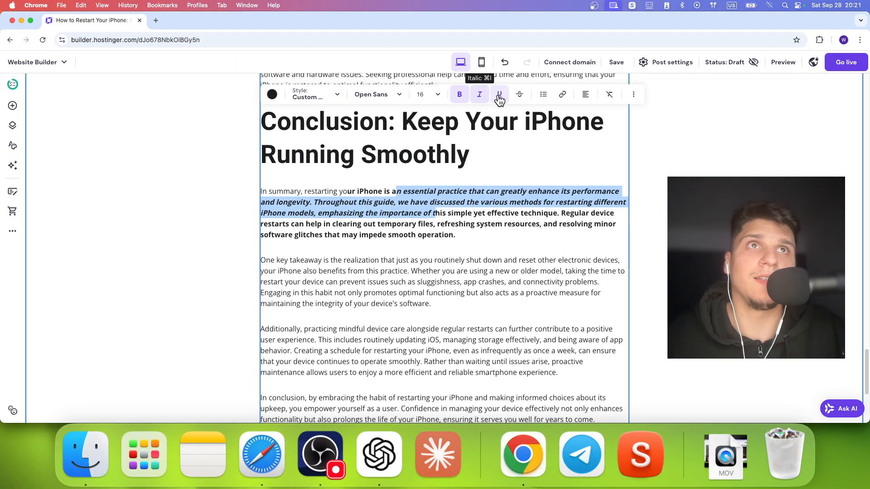
left_click(499, 96)
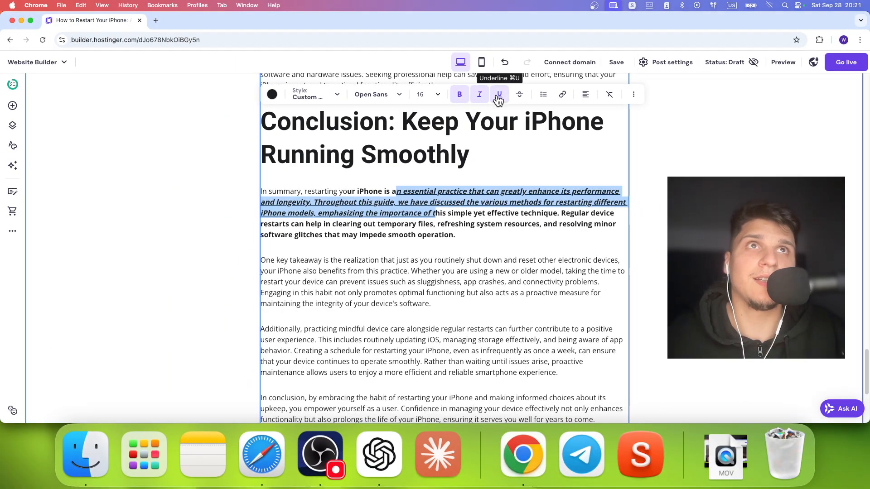
left_click(373, 94)
left_click(369, 163)
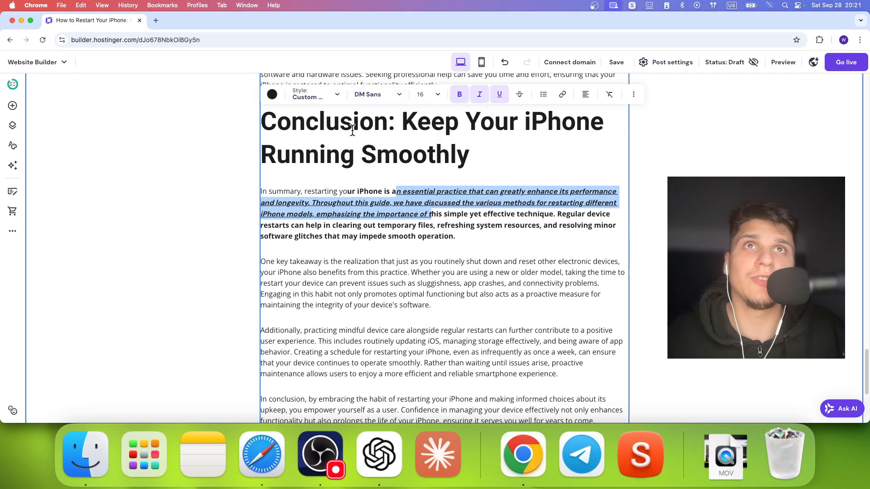
Step: Try the Heading 5 style on the Conclusion's first paragraph, and undo the style change
left_click(312, 94)
left_click(318, 188)
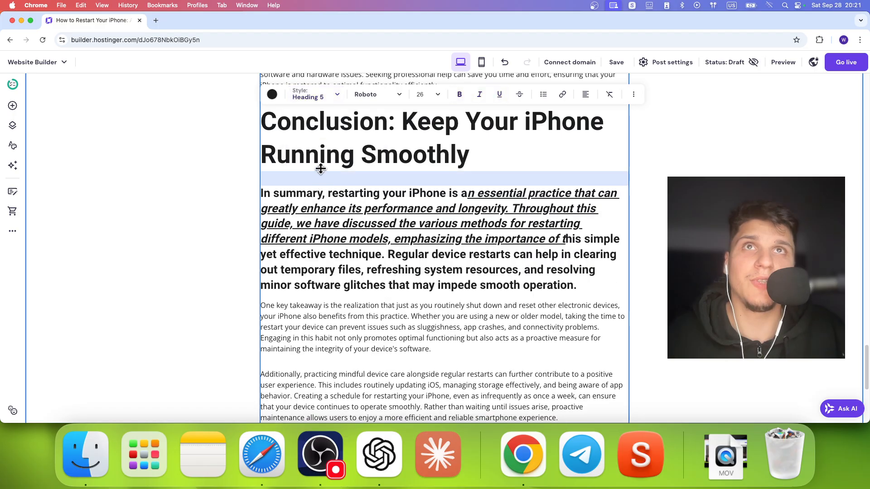
left_click(308, 95)
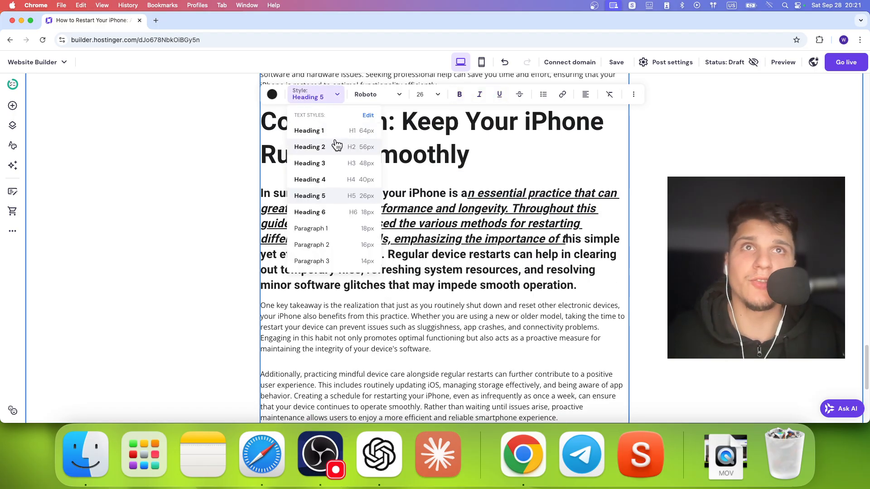
left_click(417, 199)
key("super+z")
Step: Look through the post's text, and return to the CHeck my blog page from the header's Home dropdown
scroll(418, 229, "up", 5)
scroll(418, 230, "down", 8)
scroll(416, 229, "up", 10)
scroll(398, 221, "up", 10)
scroll(398, 220, "up", 10)
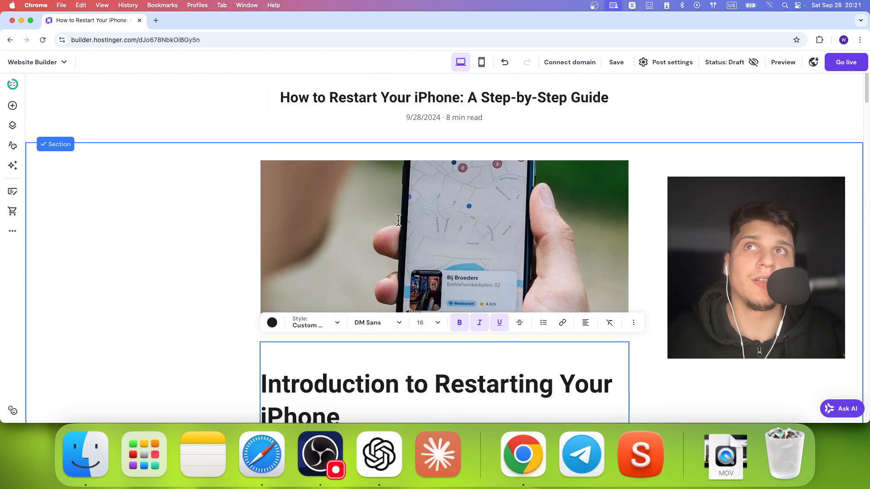
scroll(398, 220, "up", 5)
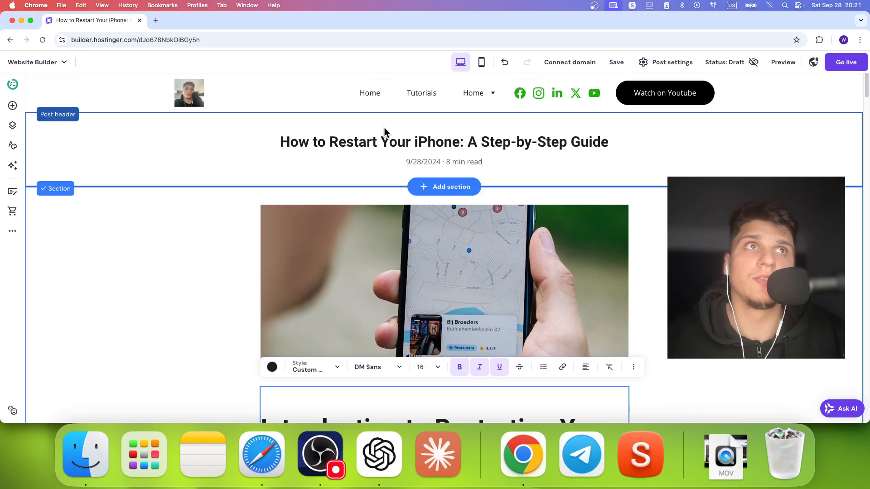
mouse_move(491, 98)
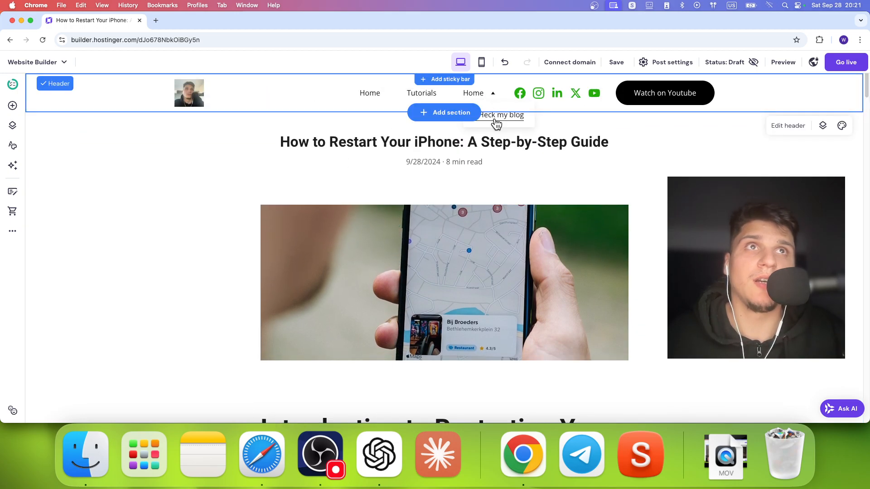
left_click(498, 116)
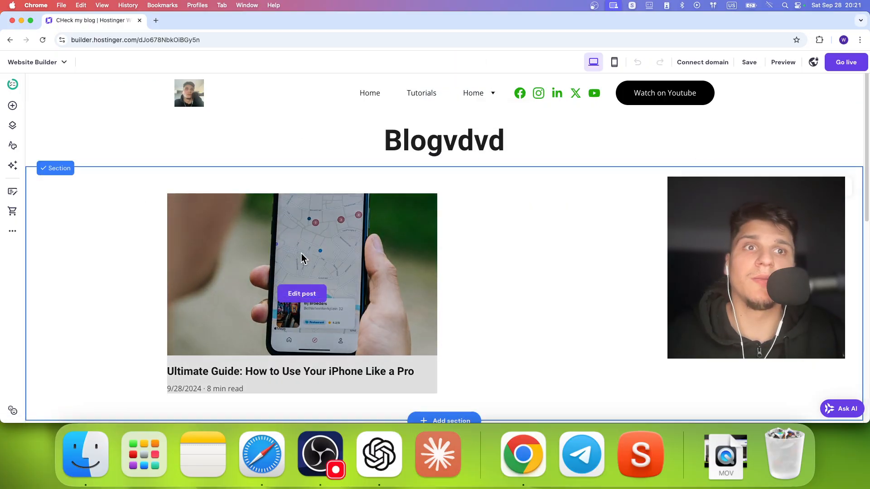
Step: Open the settings of the draft post "How to Restart Your iPhone" and look over its general fields and featured image
left_click(12, 191)
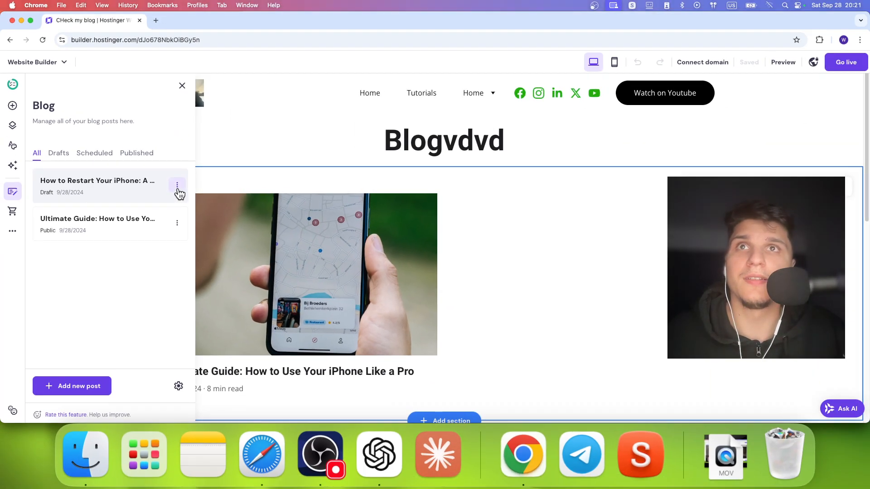
left_click(194, 183)
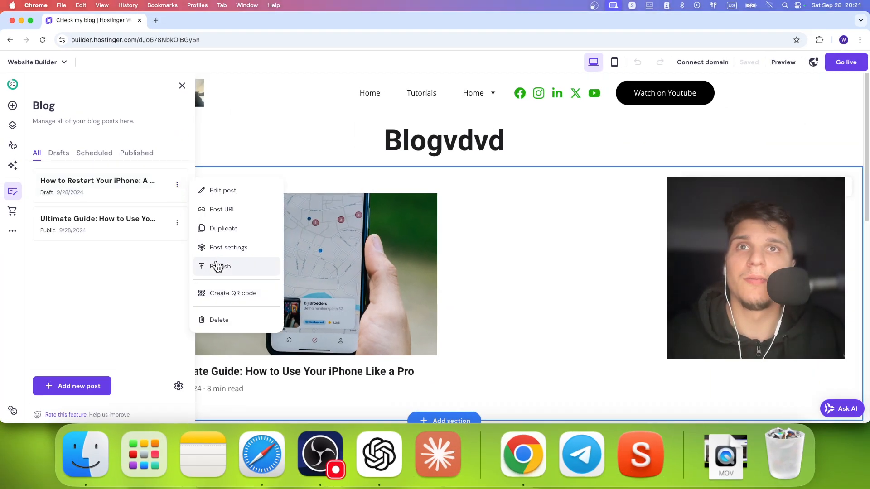
left_click(215, 248)
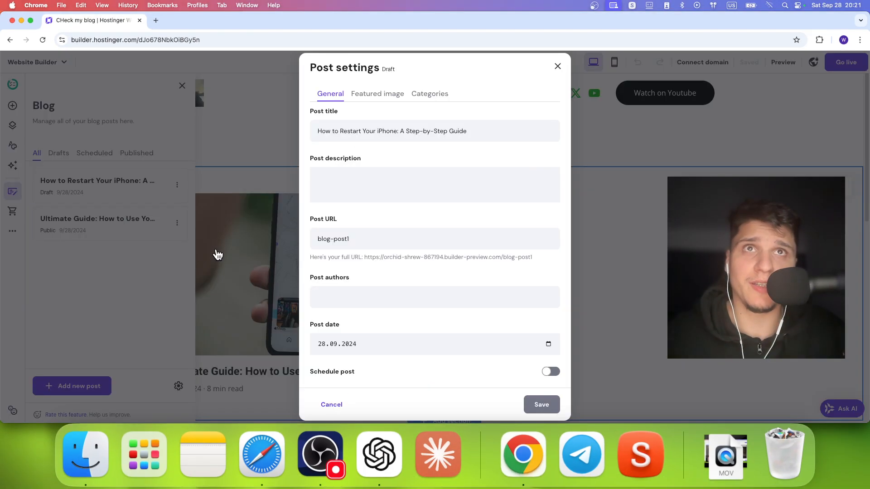
left_click(318, 187)
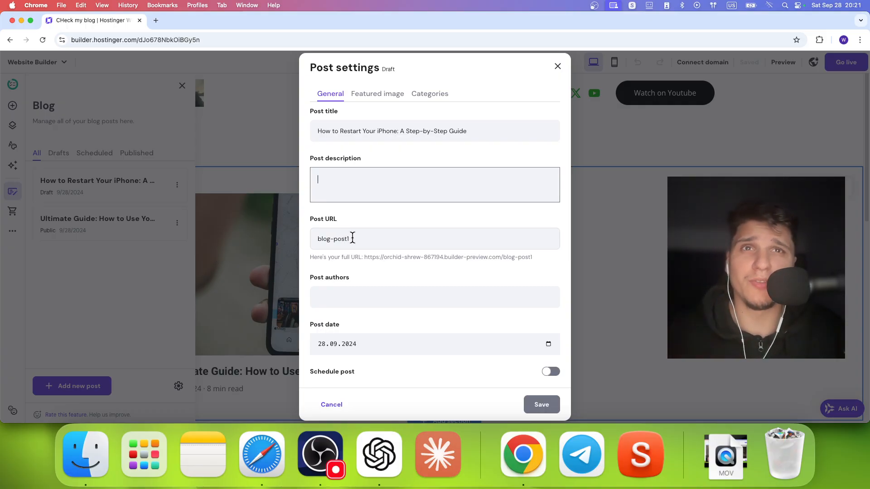
left_click(376, 291)
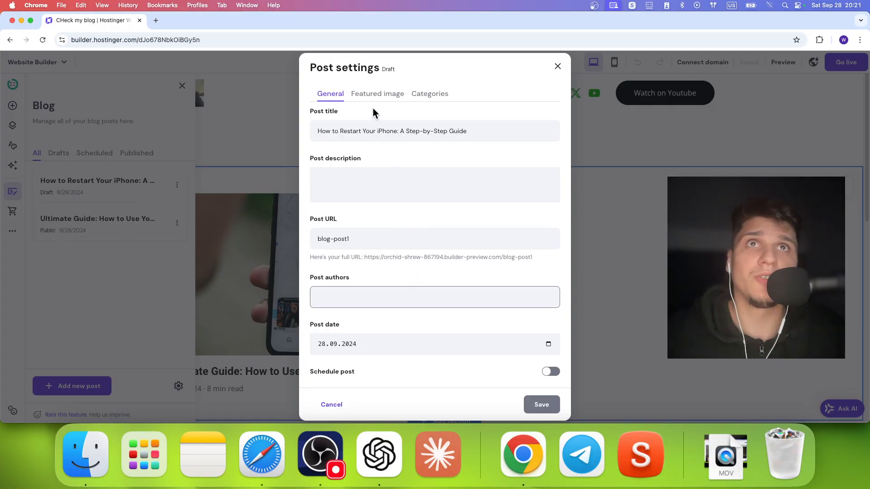
left_click(377, 94)
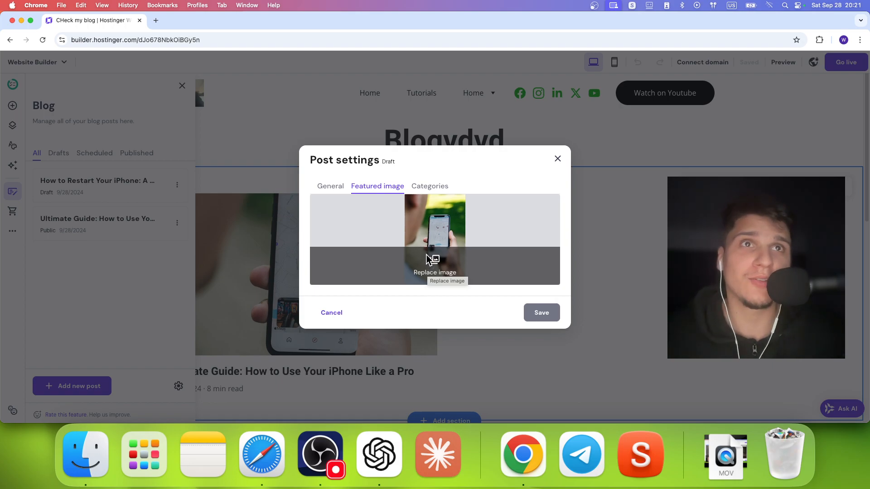
Step: Create the category "iphone tutorials" in the draft post's settings for "How to Restart Your iPhone", and save the post settings
left_click(428, 187)
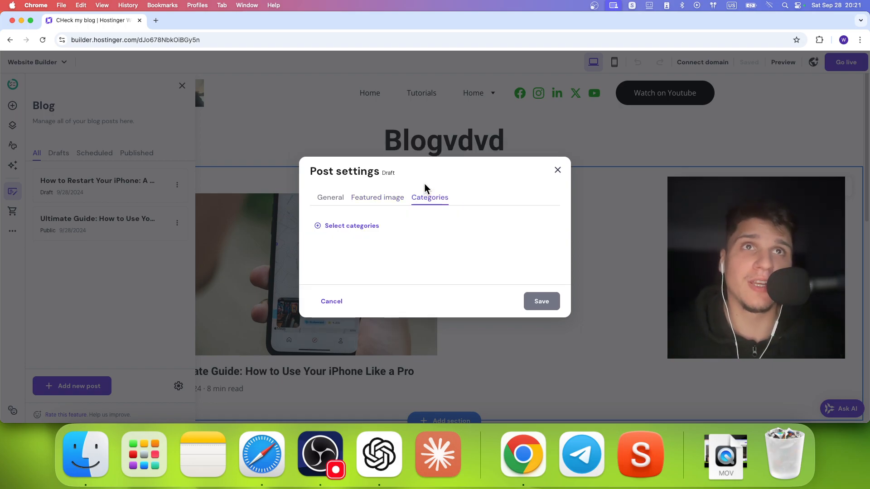
left_click(380, 233)
left_click(376, 255)
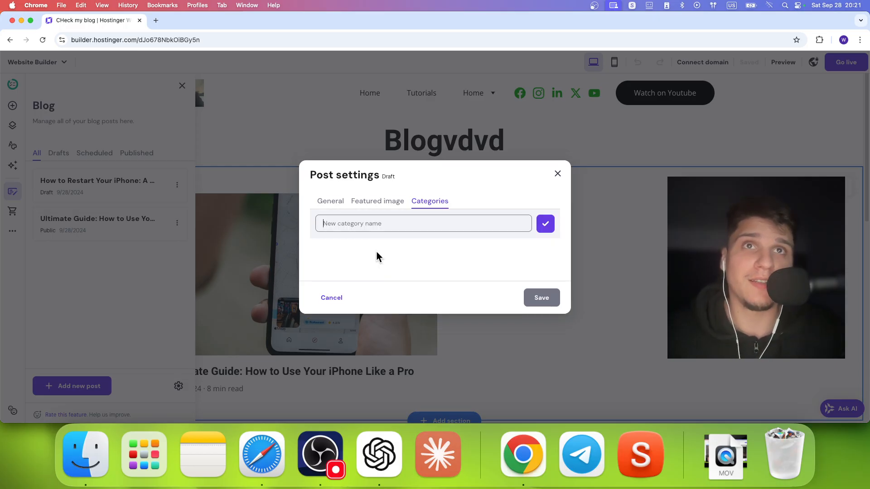
type("iphone tutorials")
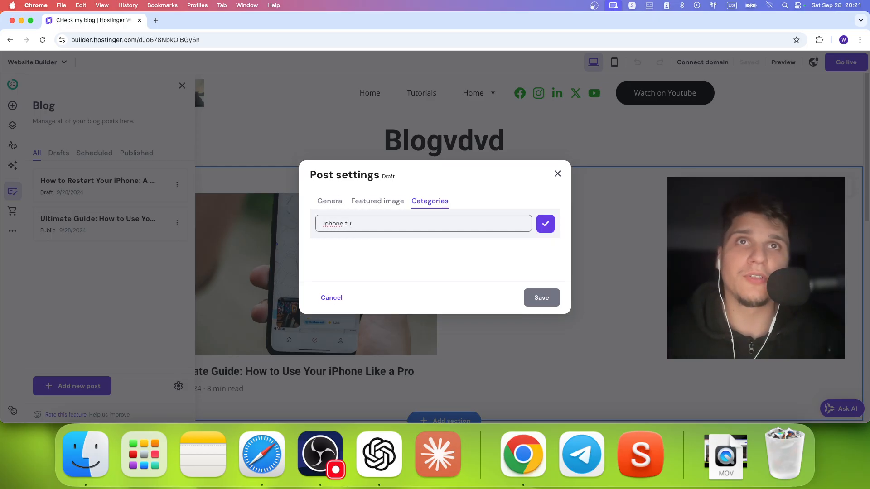
left_click(545, 223)
left_click(540, 303)
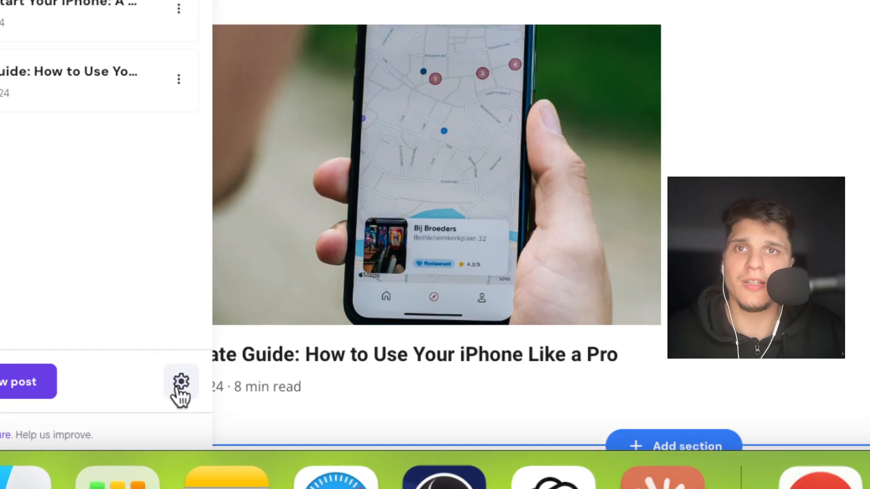
Step: Add the category "samsung tutorials" in the blog settings, and check the options available for the "iphone tutorials" category
left_click(180, 385)
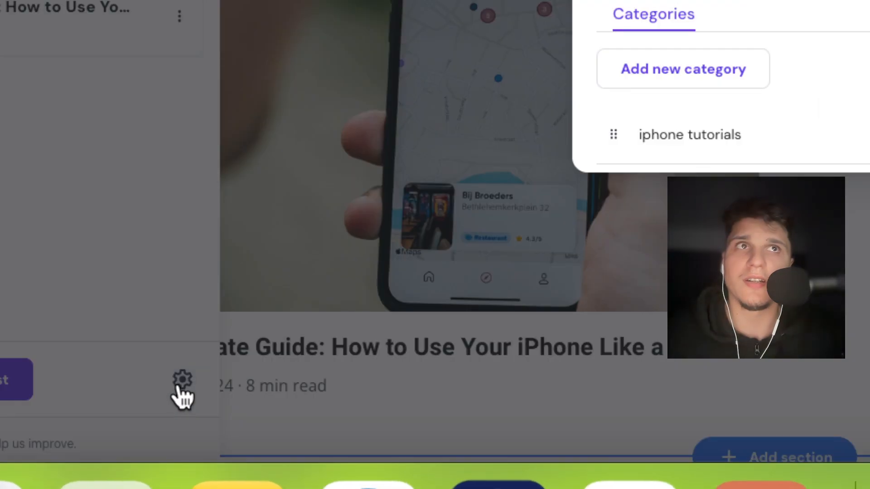
left_click(589, 131)
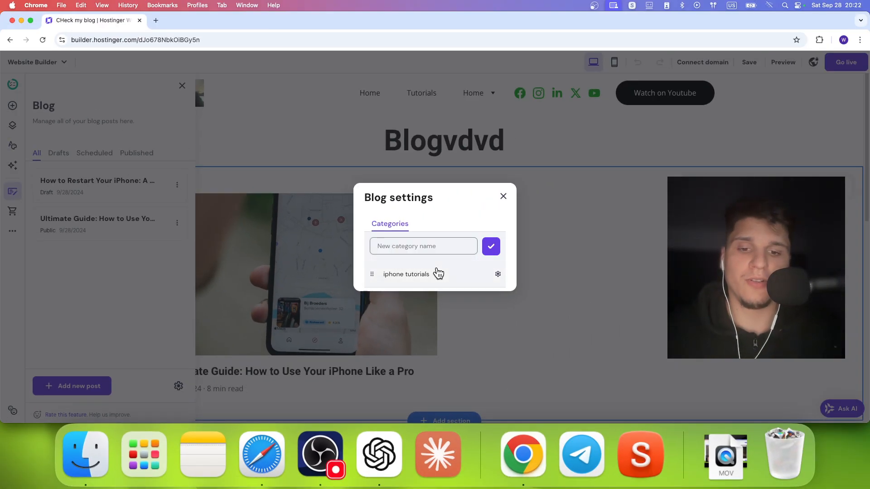
type("samsung tutorials")
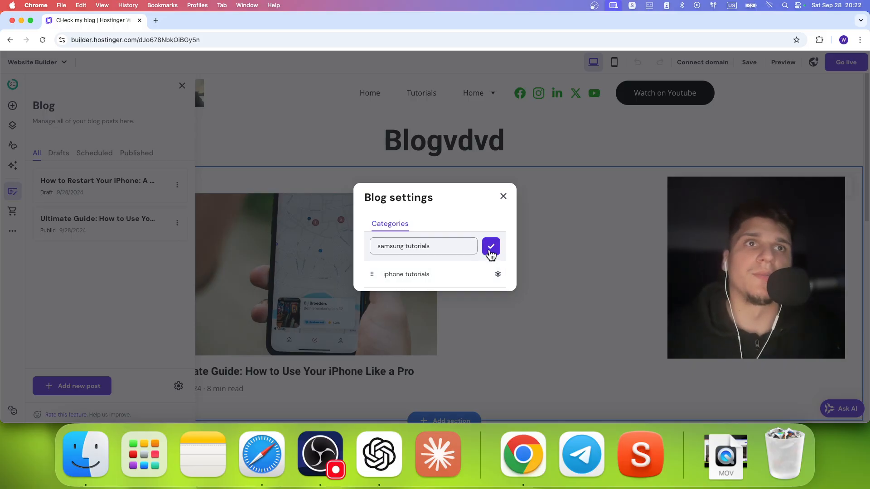
left_click(491, 246)
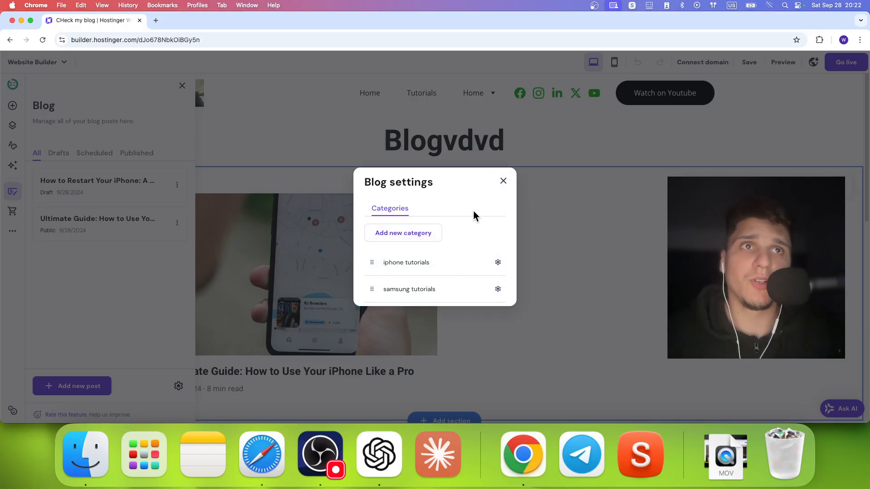
left_click(498, 265)
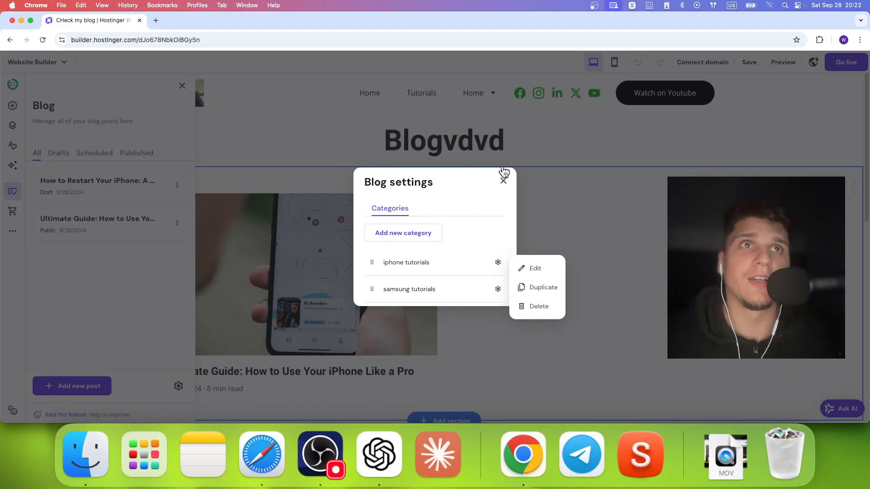
left_click(503, 179)
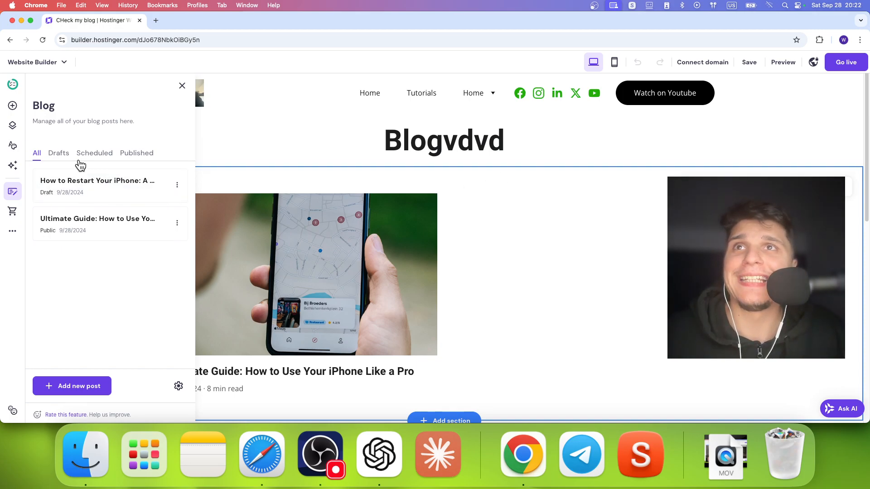
Step: Schedule the draft post "How to Restart Your iPhone" for 29.09.2024, and check the list of scheduled posts
left_click(177, 185)
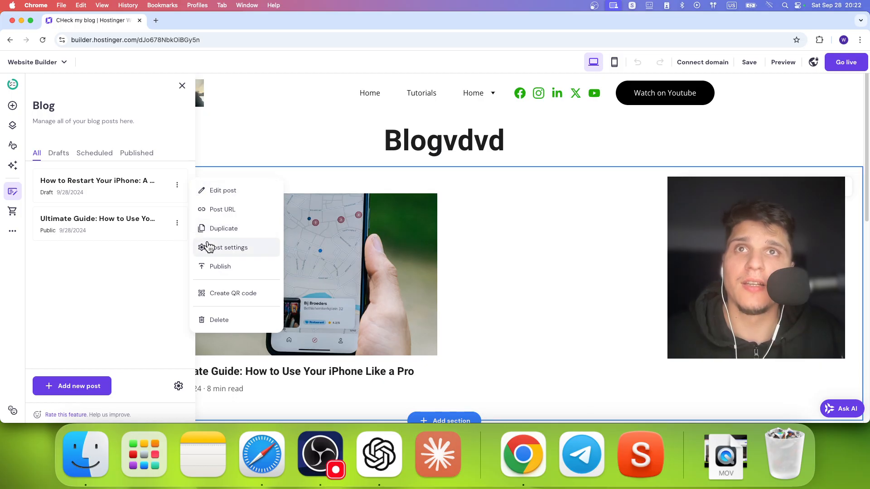
left_click(206, 248)
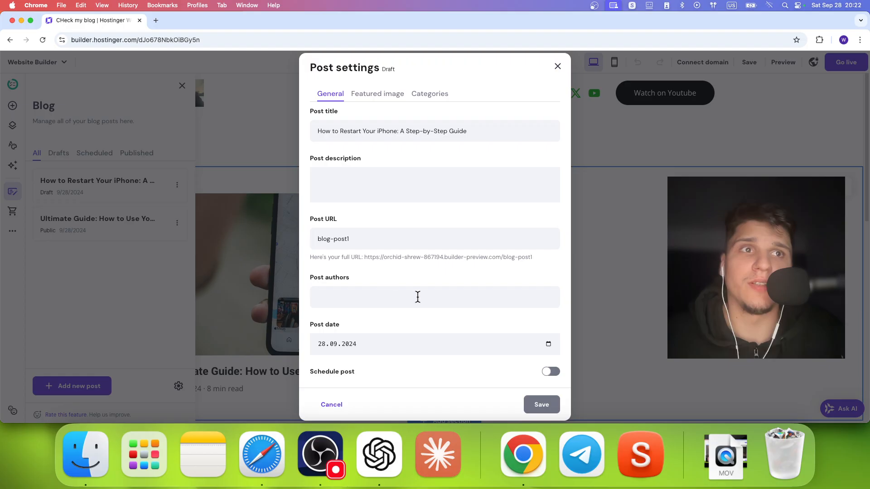
left_click(549, 373)
left_click(540, 397)
left_click(93, 153)
left_click(39, 153)
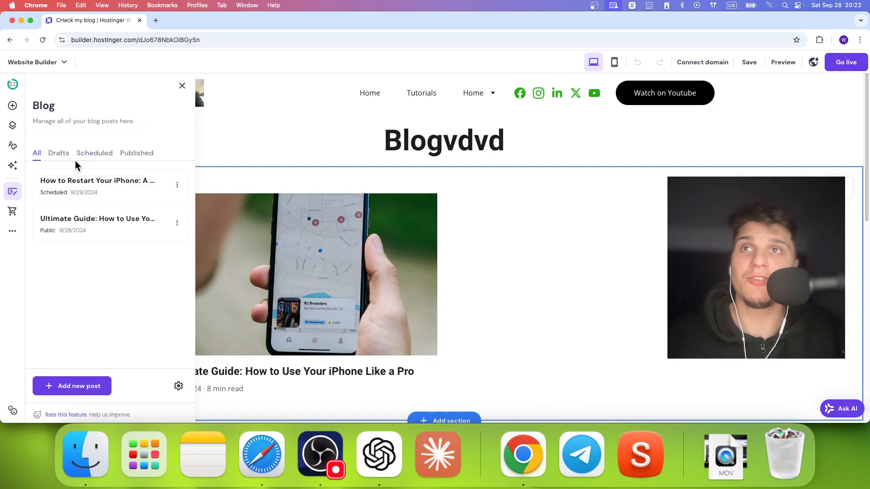
Step: Open the scheduled post "How to Restart Your iPhone" for editing, turn off its scheduling, and save its settings
left_click(177, 185)
left_click(223, 191)
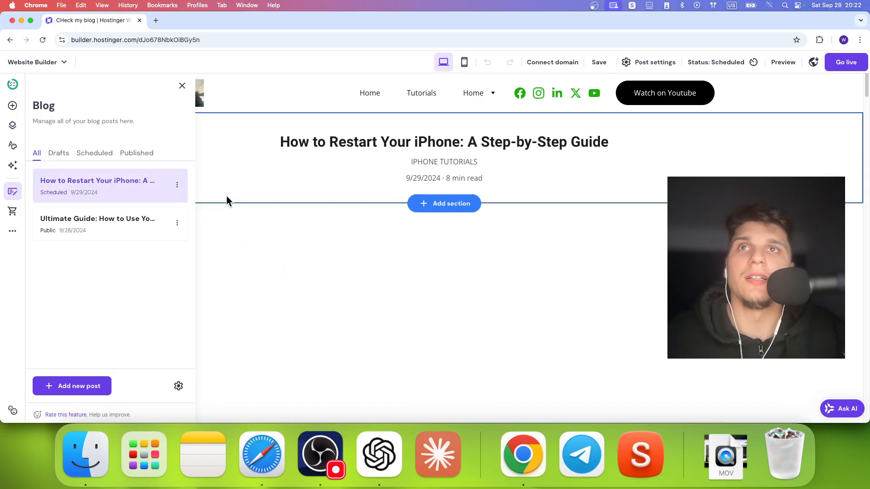
left_click(178, 187)
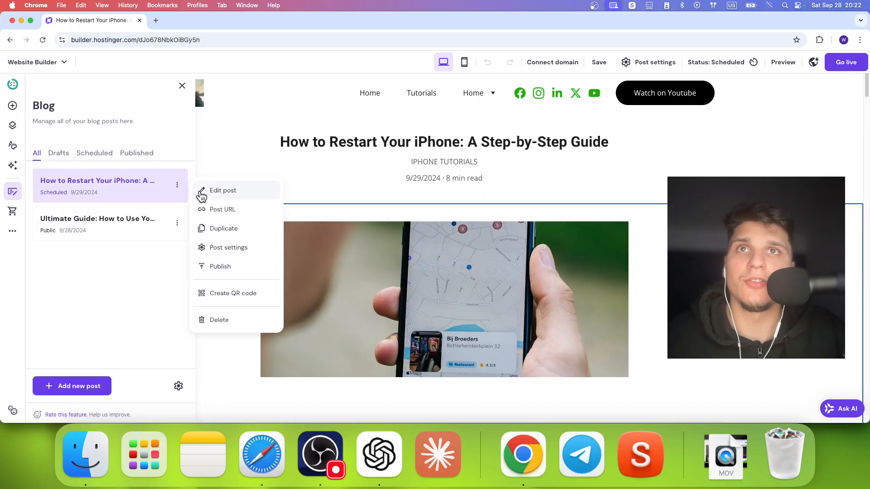
left_click(202, 193)
left_click(175, 186)
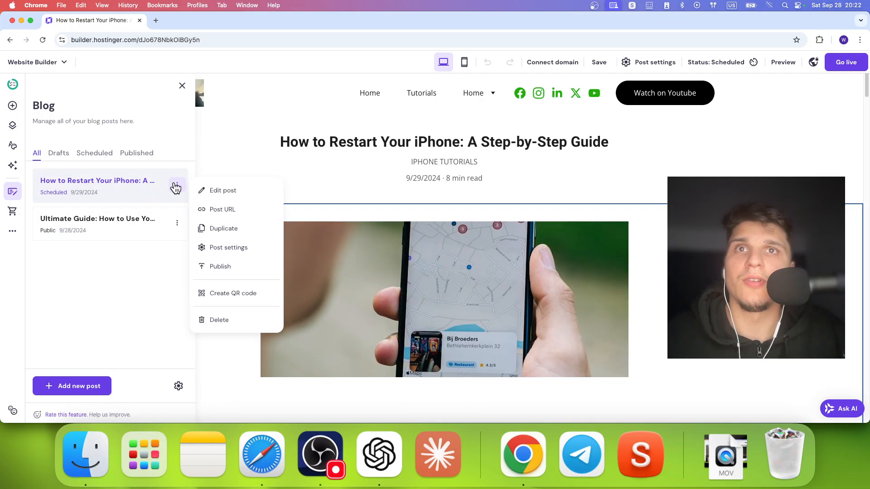
left_click(203, 248)
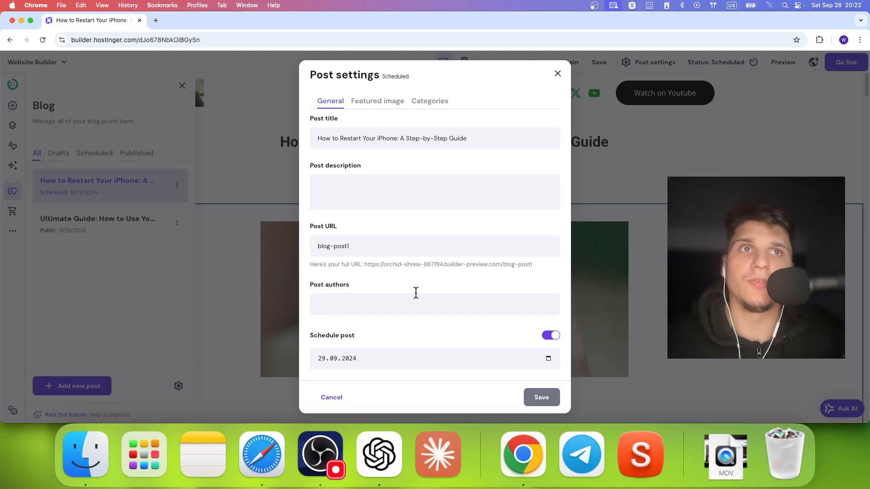
left_click(551, 336)
left_click(543, 405)
Step: View the published post "Ultimate Guide: How to Use Your iPhone Like a Pro", and go to the site's Home page
left_click(81, 219)
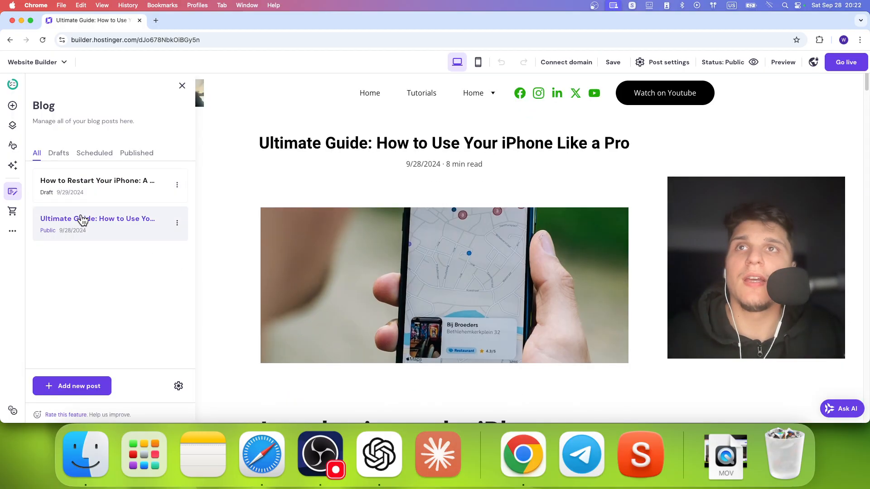
left_click(325, 270)
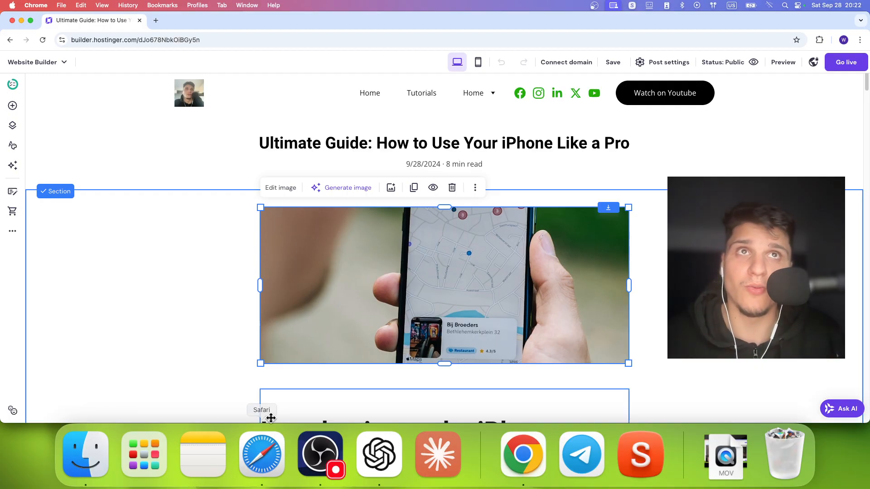
left_click(371, 96)
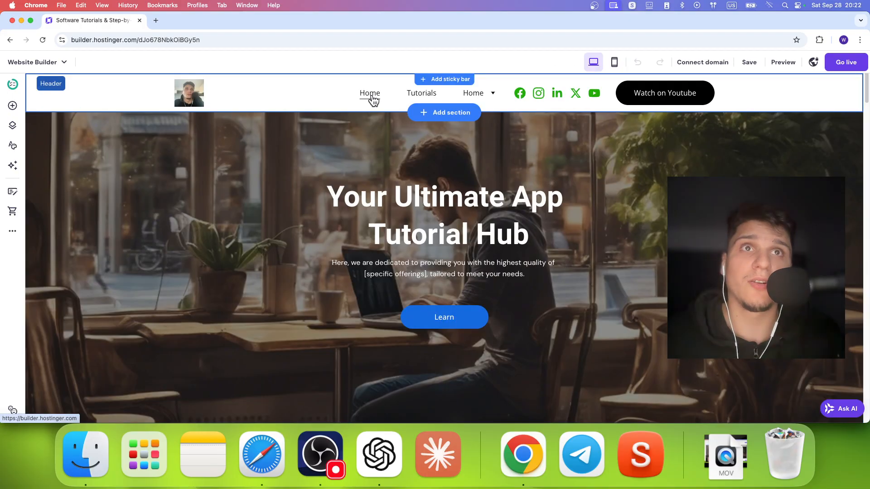
Step: Add a new empty page to the website
left_click(11, 135)
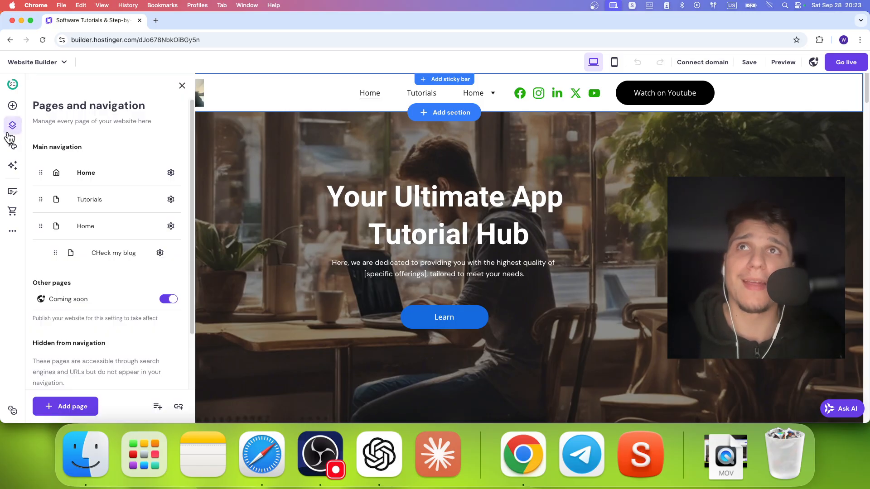
left_click(67, 405)
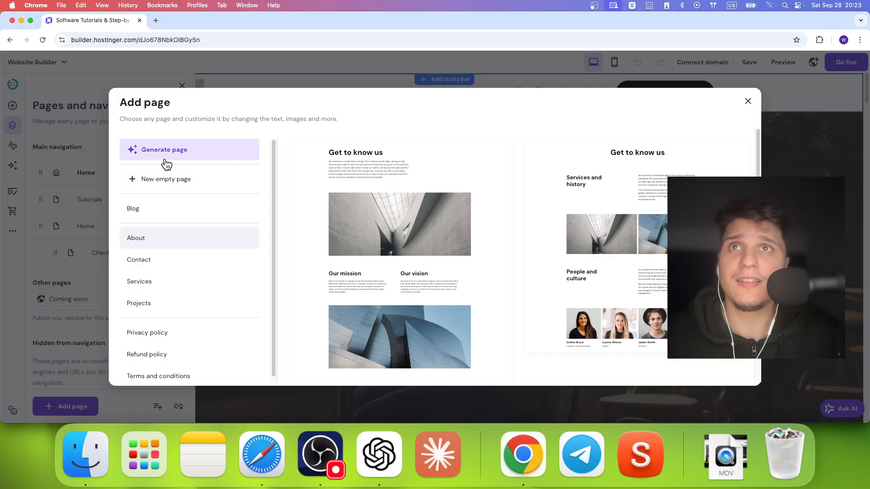
left_click(159, 180)
left_click(454, 236)
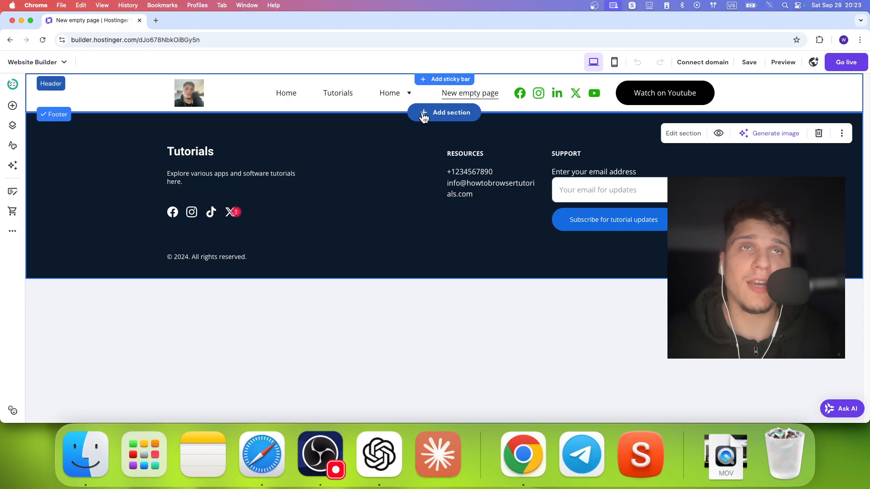
Step: Add a blog section with the three-column post layout between the new page's header and footer
left_click(422, 114)
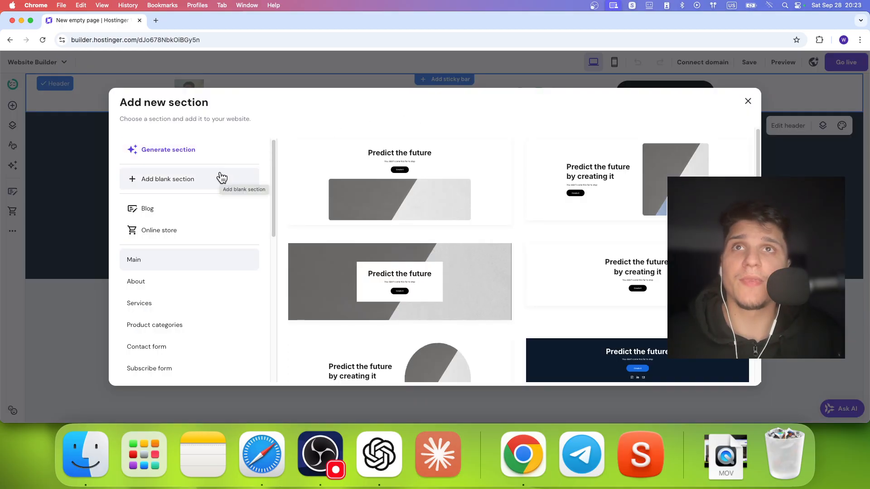
left_click(175, 212)
scroll(387, 290, "down", 1)
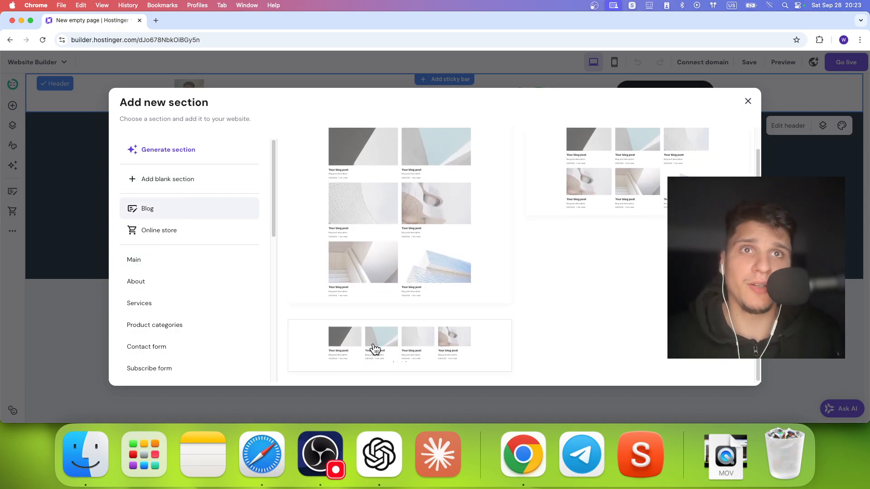
scroll(611, 174, "up", 1)
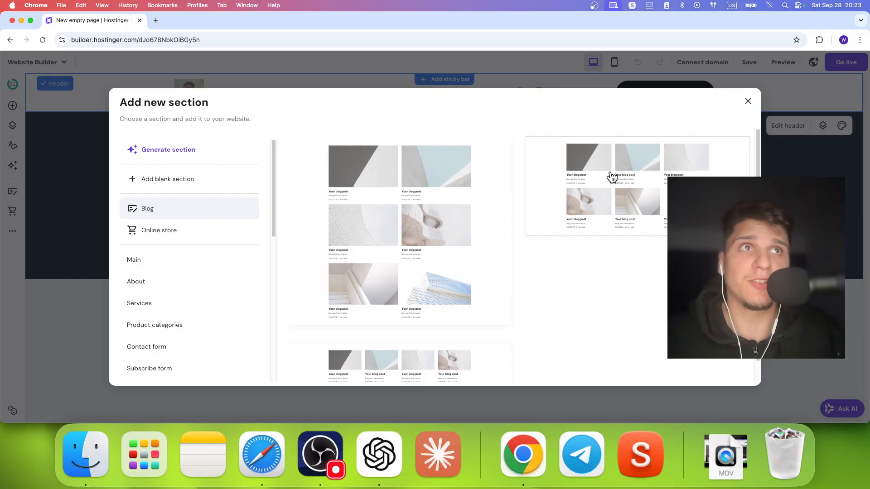
left_click(611, 176)
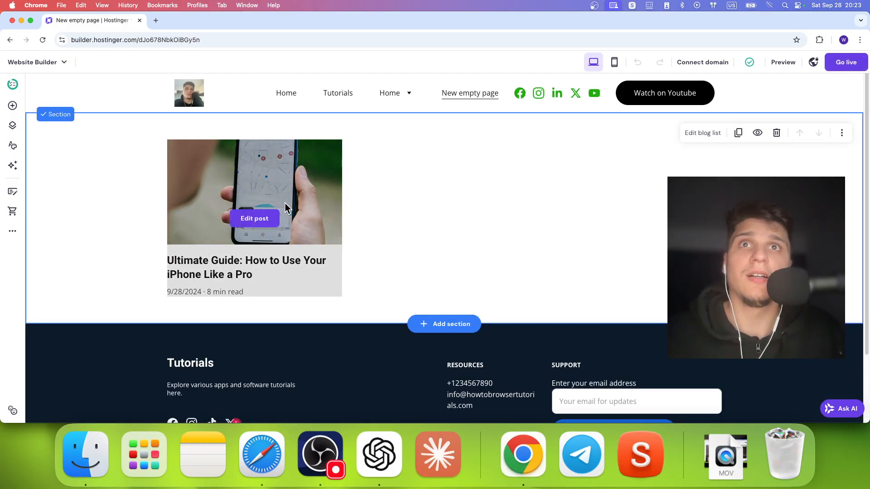
Step: Look over the blog list's layout and style settings, and its image and solid color background options
left_click(702, 133)
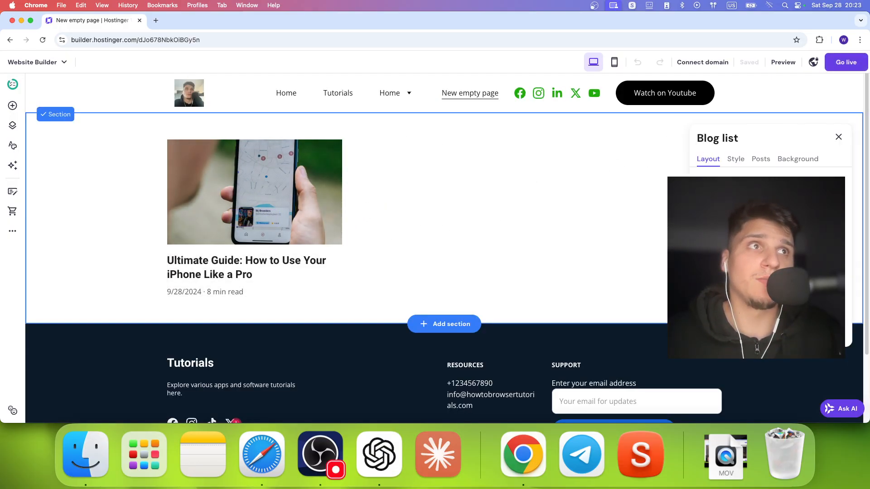
left_click(737, 161)
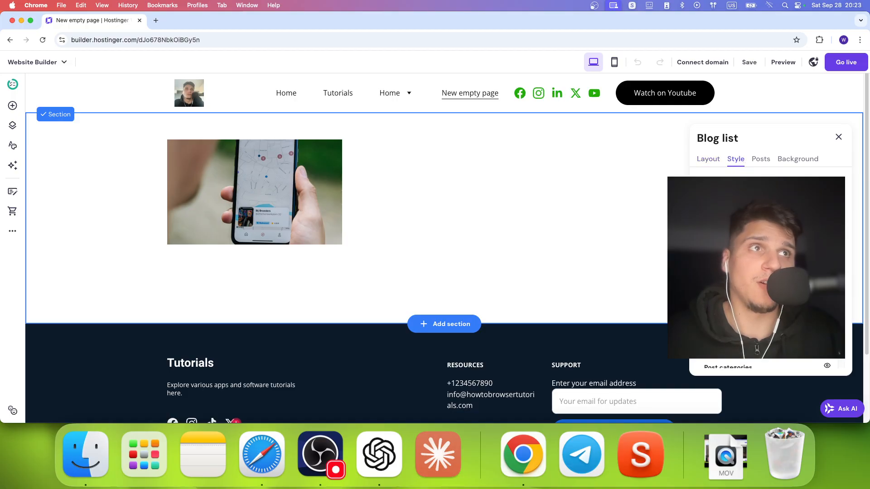
left_click(787, 160)
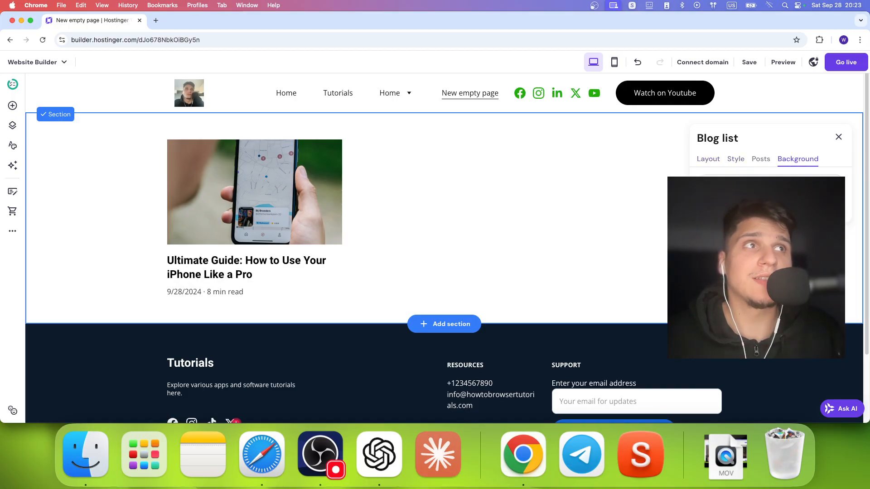
left_click(770, 184)
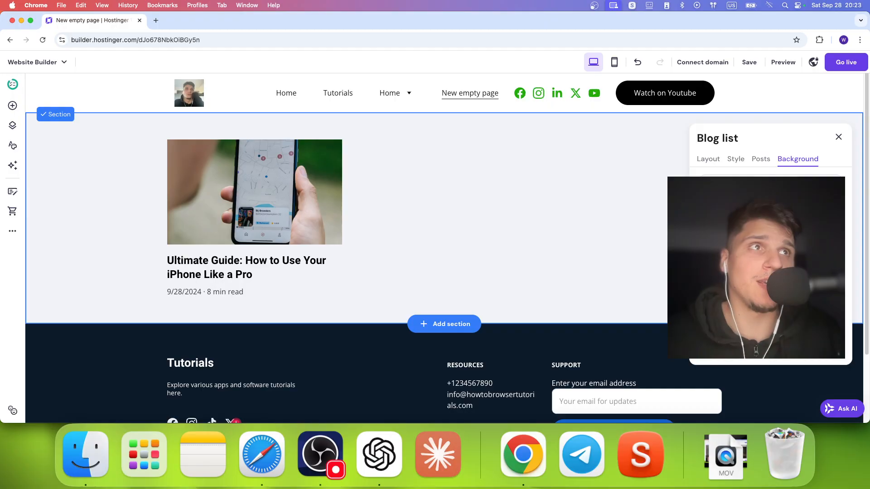
left_click(723, 184)
left_click(705, 206)
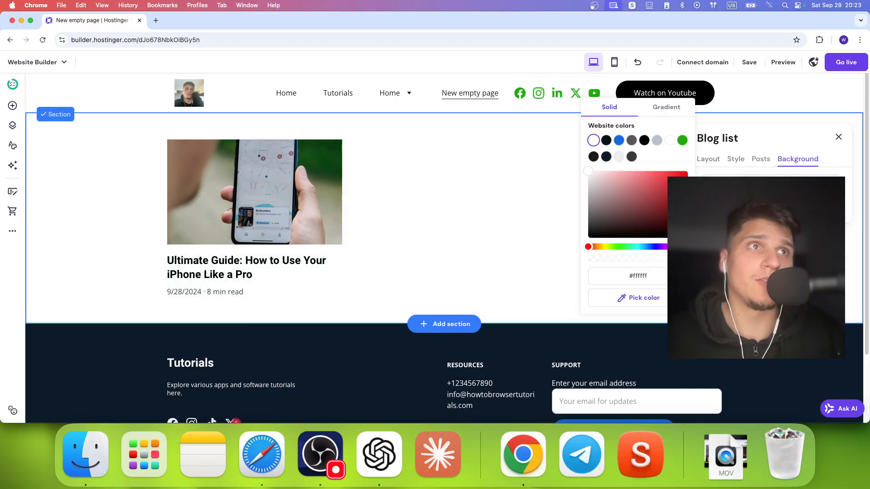
Step: Set the library image "generated-dJo678ya5..." as the blog list's background, and raise its overlay opacity to darken it
left_click(680, 183)
left_click(770, 185)
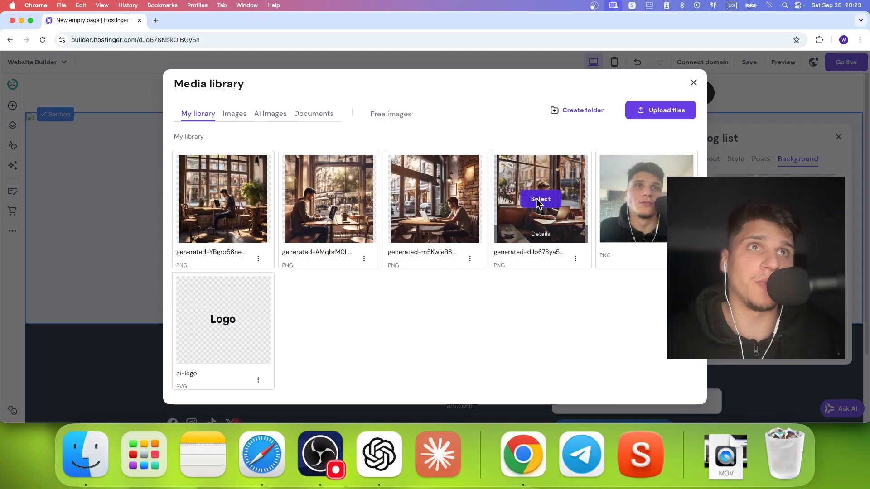
left_click(539, 198)
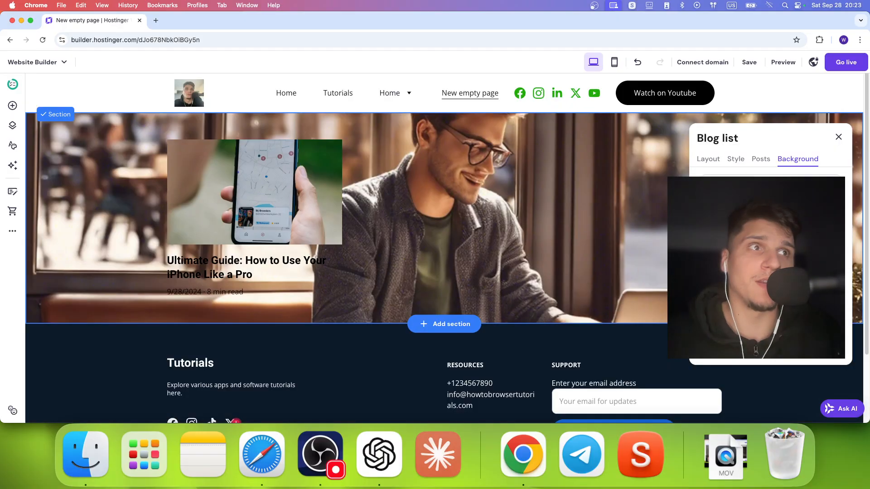
left_click_drag(705, 313, 814, 312)
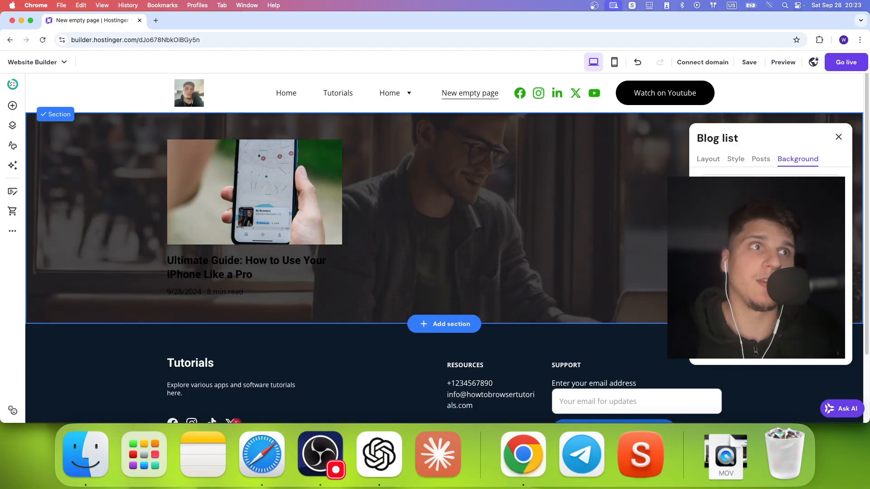
Step: Try a different post category selection for the blog list and look at its style settings
left_click(819, 185)
left_click(770, 184)
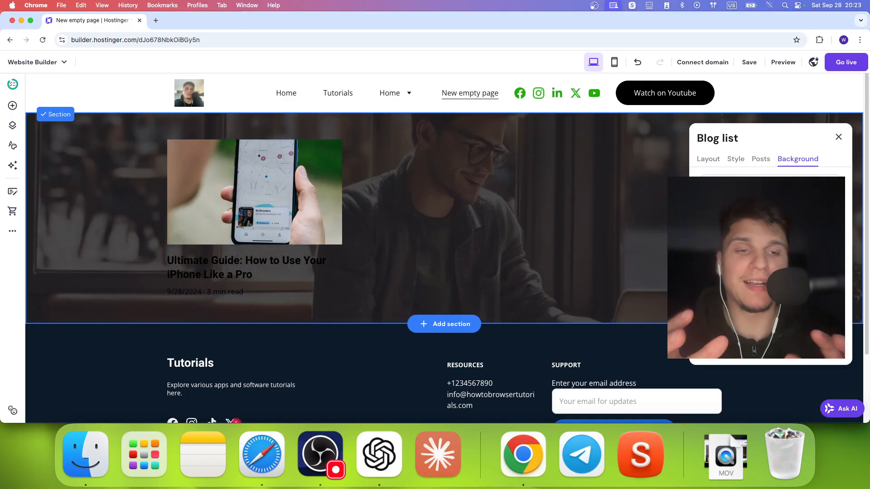
left_click(758, 160)
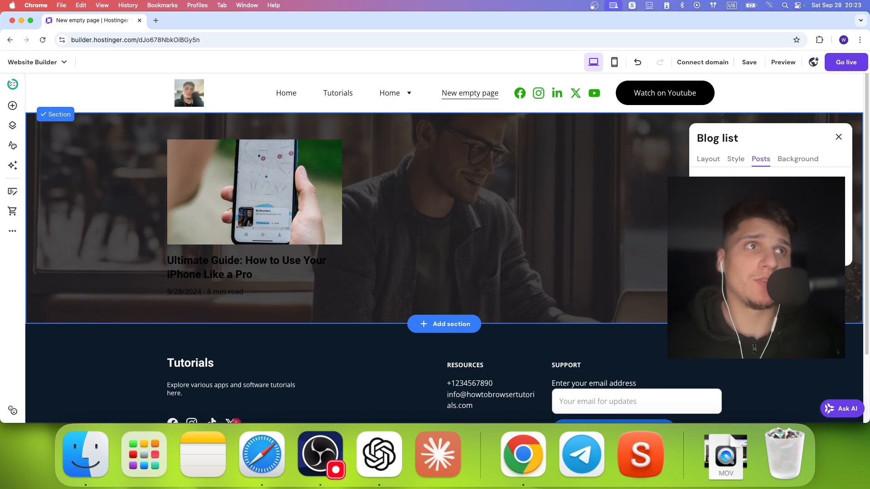
left_click(840, 219)
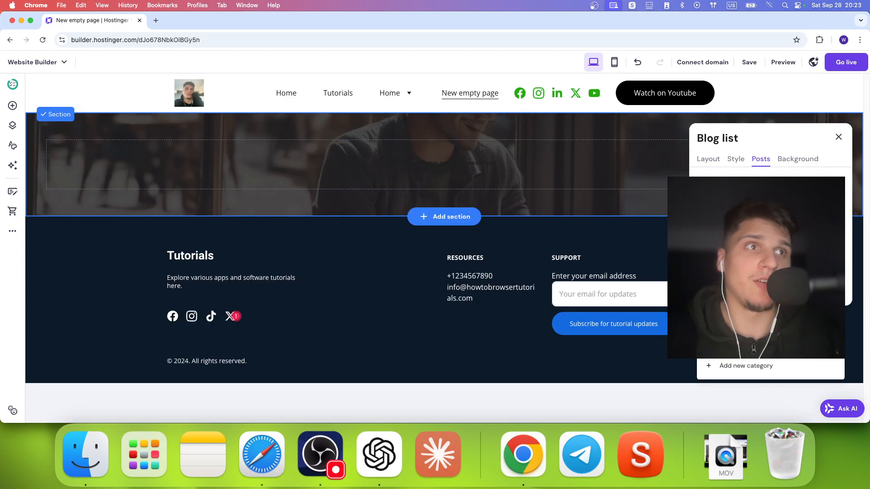
left_click(733, 164)
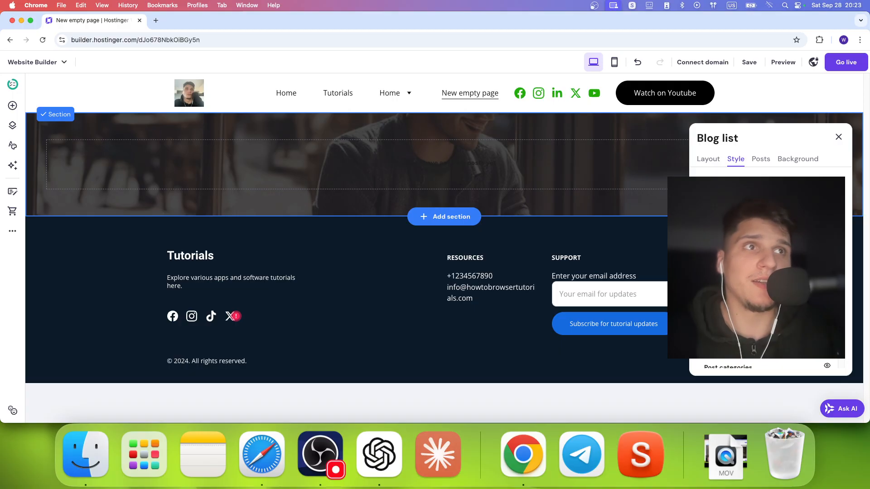
left_click(838, 137)
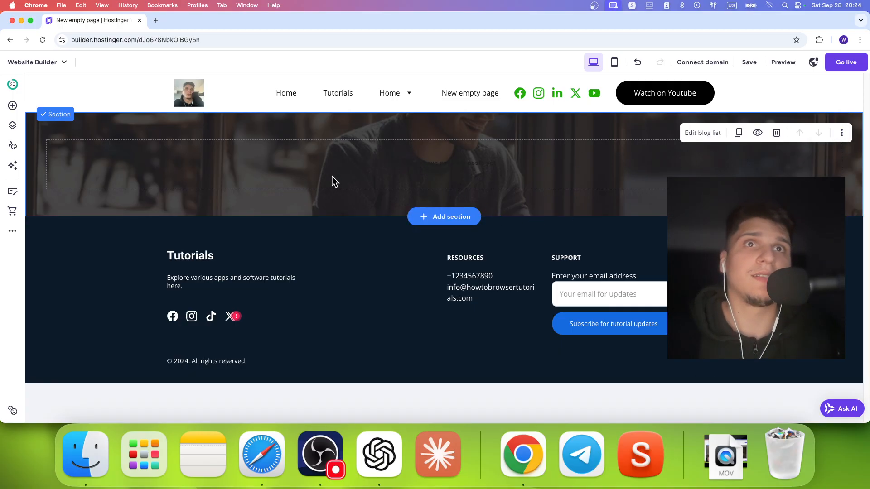
Step: Restore the blog list's post category selection to include the iPhone guide post
left_click(842, 133)
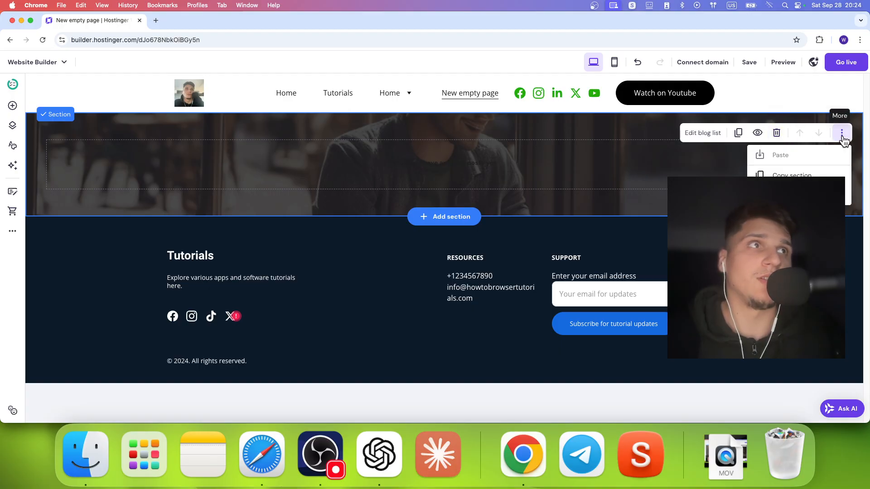
left_click(704, 134)
left_click(786, 160)
left_click(763, 160)
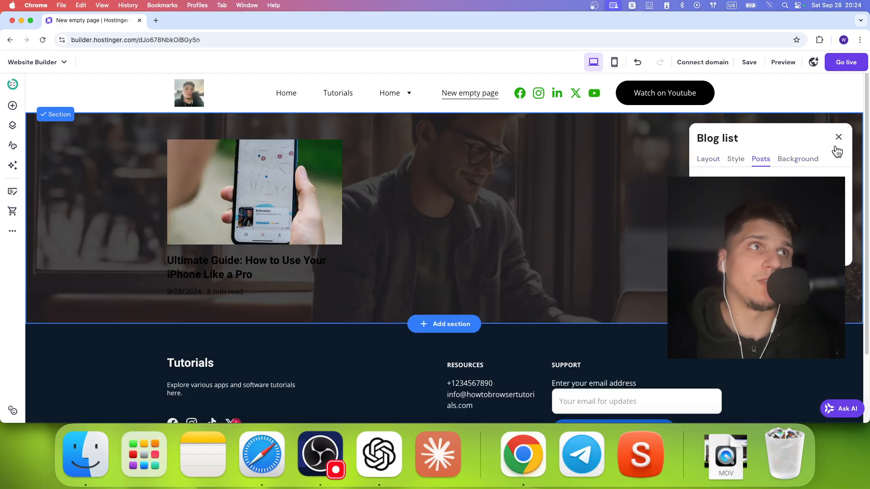
left_click(838, 137)
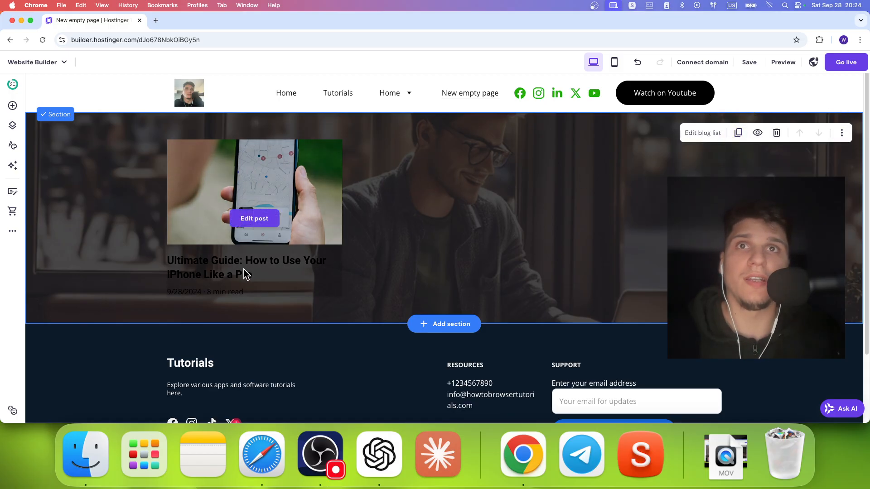
Step: Open the iPhone guide post, view the new empty page in preview mode, and return to the editor
left_click(254, 219)
scroll(270, 244, "down", 3)
scroll(269, 242, "up", 3)
left_click(11, 40)
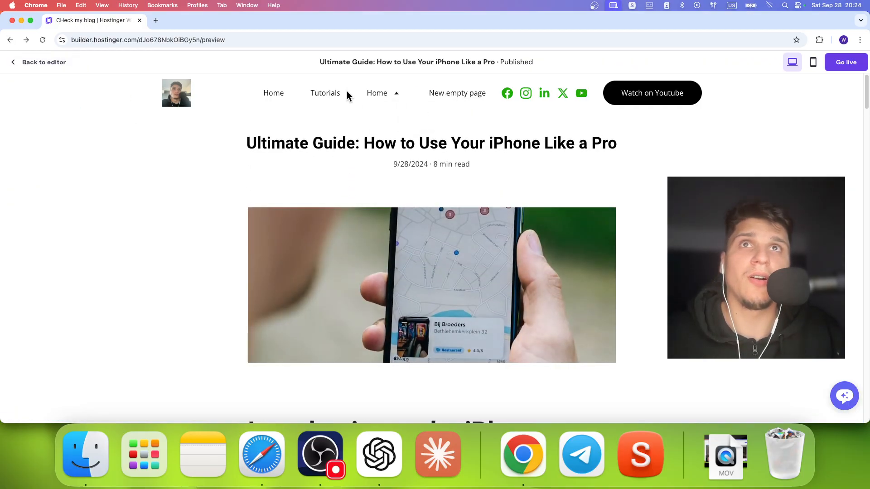
left_click(448, 93)
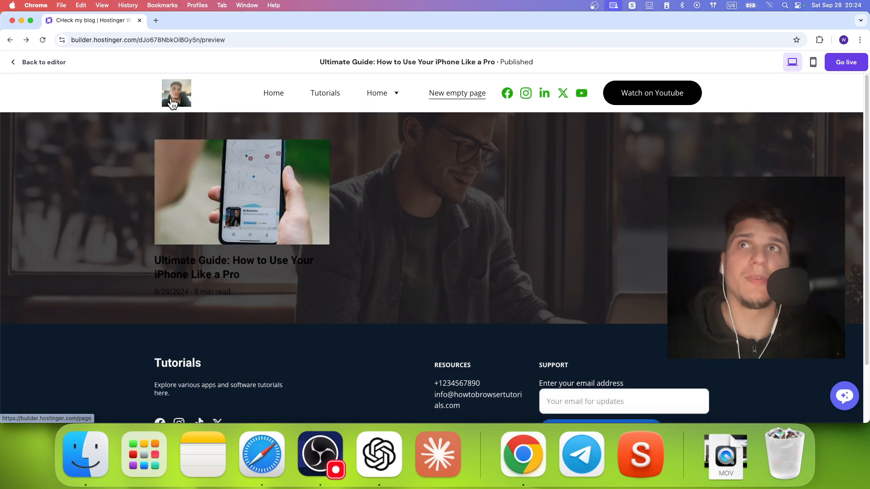
left_click(15, 65)
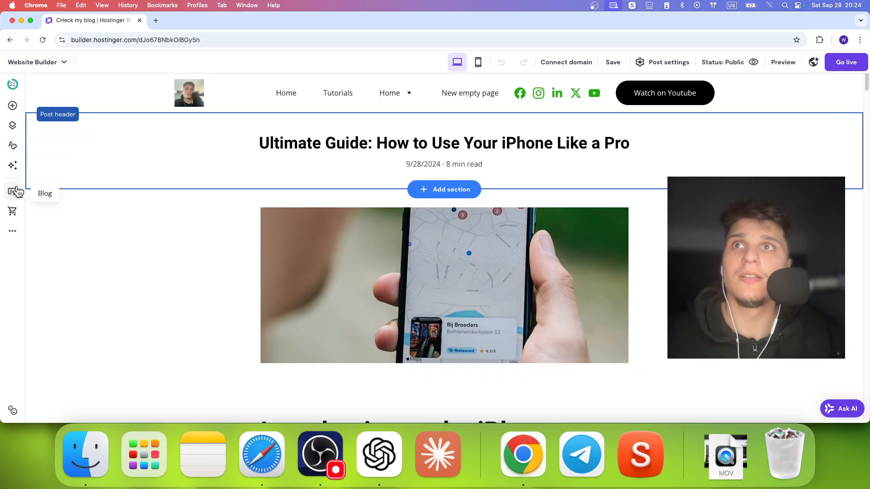
left_click(13, 126)
left_click(171, 279)
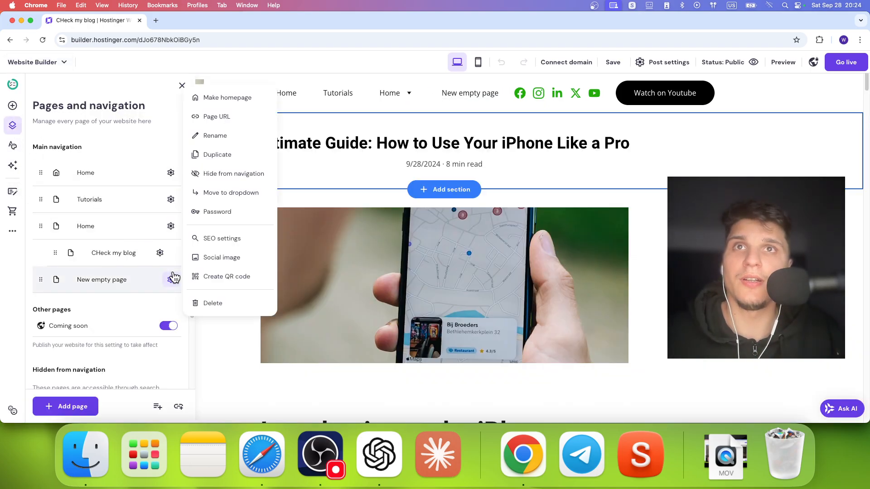
left_click(214, 115)
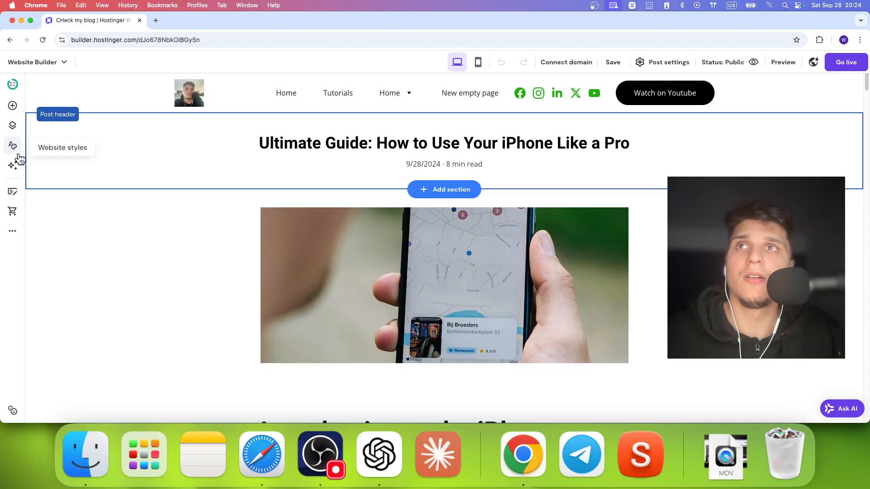
left_click(13, 126)
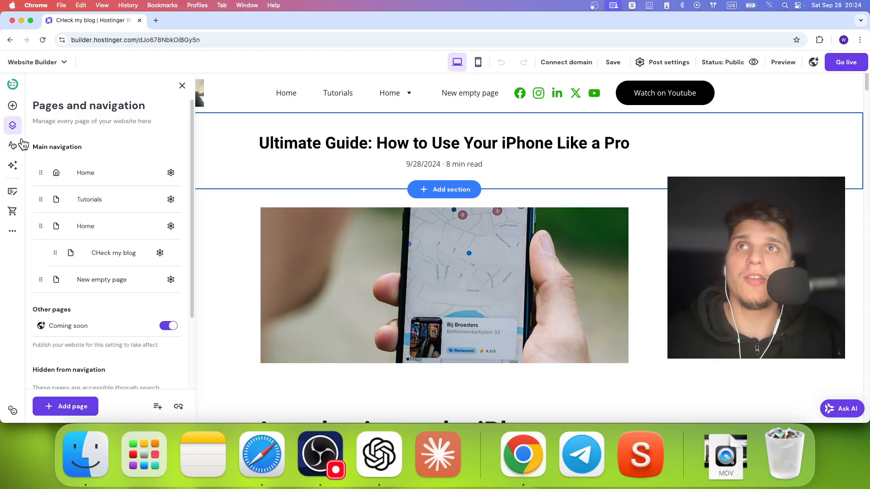
left_click(170, 280)
left_click(205, 133)
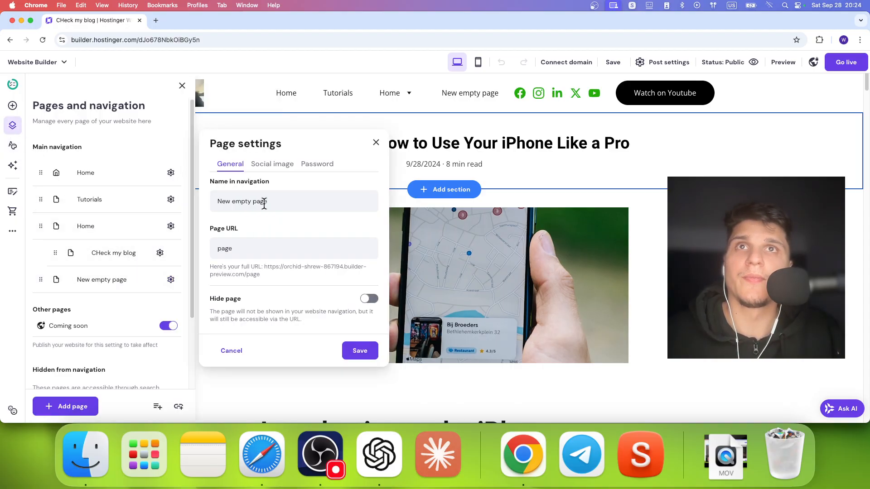
left_click_drag(264, 206, 177, 196)
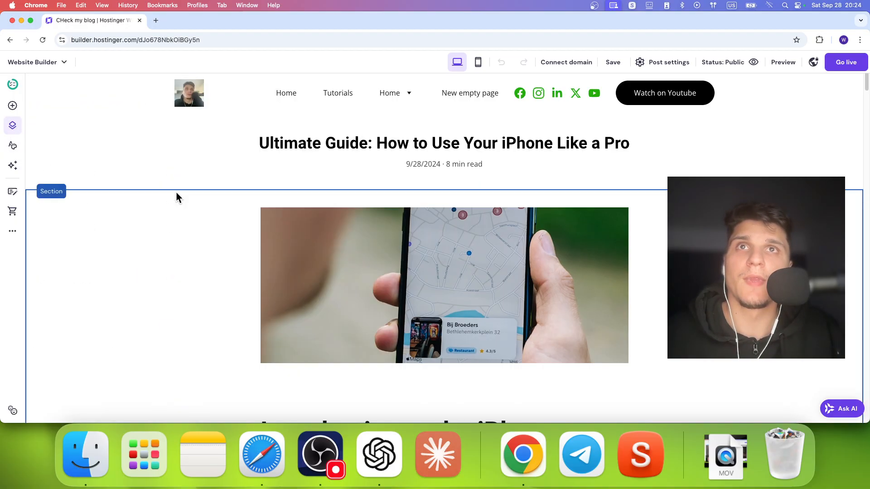
left_click(13, 135)
left_click(171, 280)
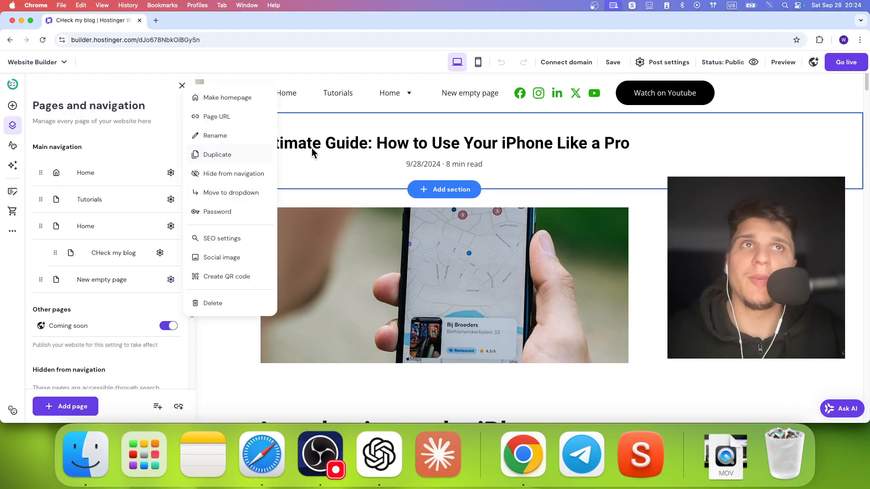
left_click(412, 142)
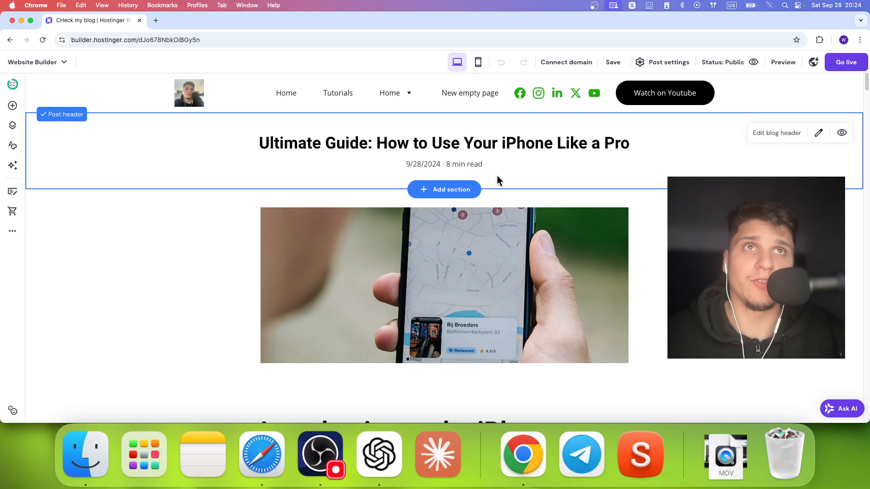
scroll(501, 181, "down", 1)
scroll(501, 178, "up", 1)
scroll(501, 178, "down", 2)
left_click(489, 185)
scroll(488, 185, "up", 2)
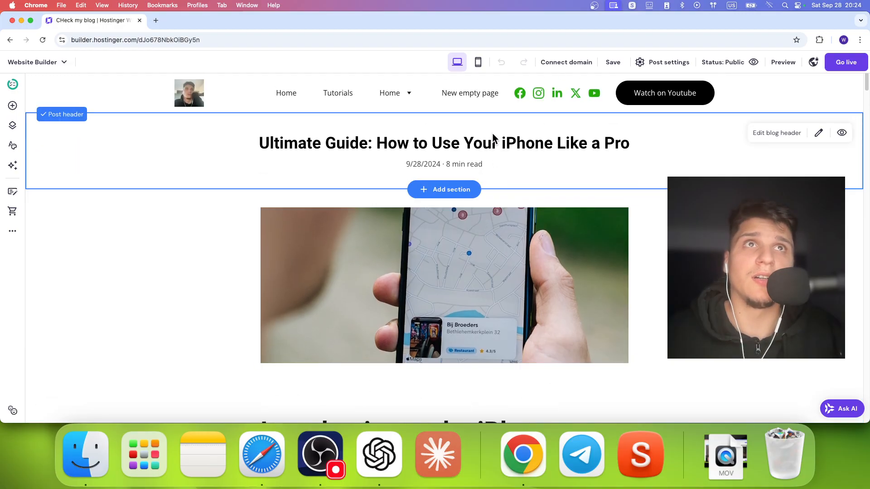
Step: Add a blank section above the blog list on the new empty page and reduce its height
left_click(474, 95)
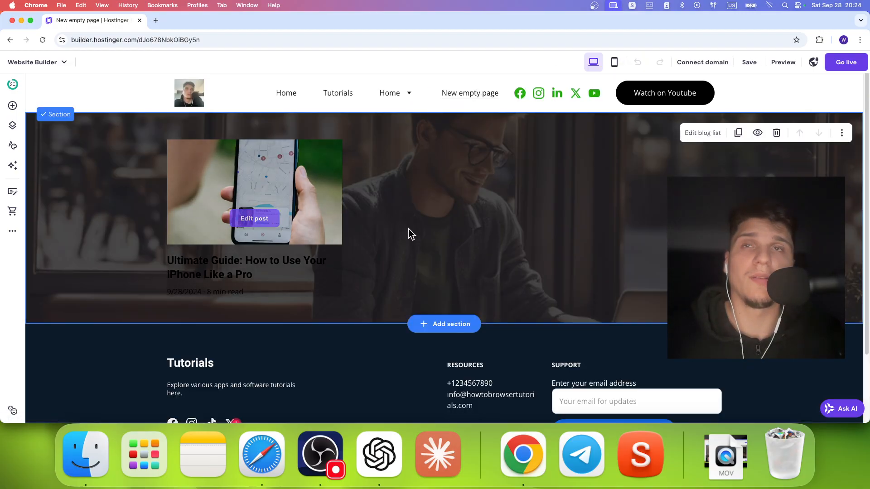
left_click(450, 324)
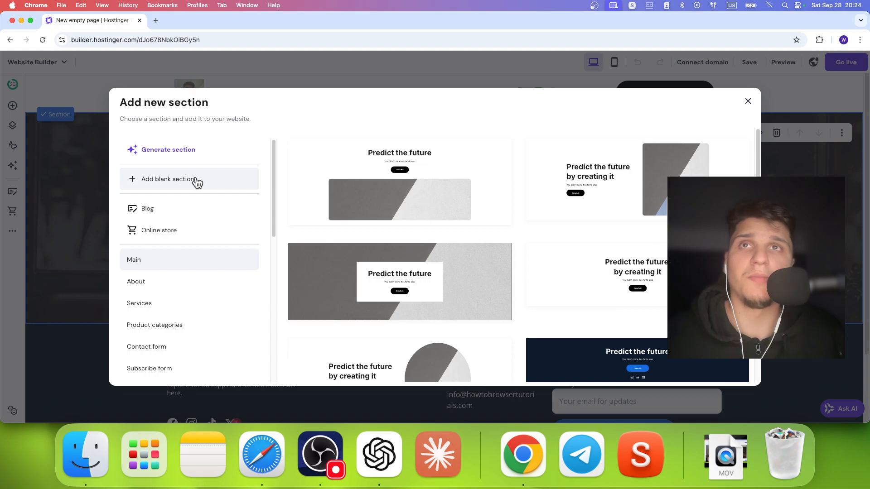
left_click(195, 180)
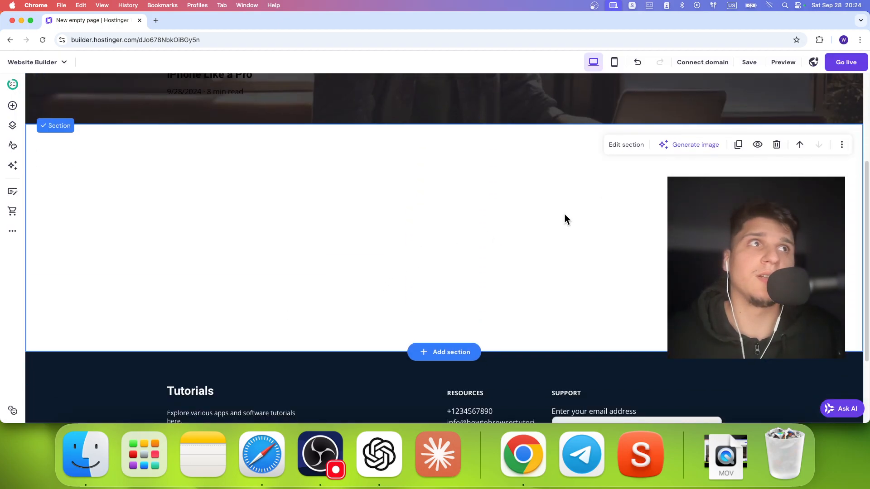
left_click(798, 145)
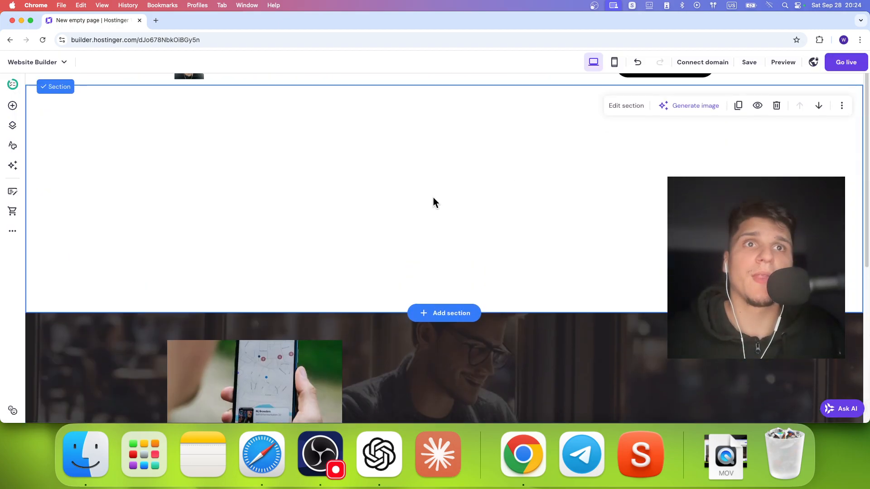
left_click_drag(638, 309, 638, 195)
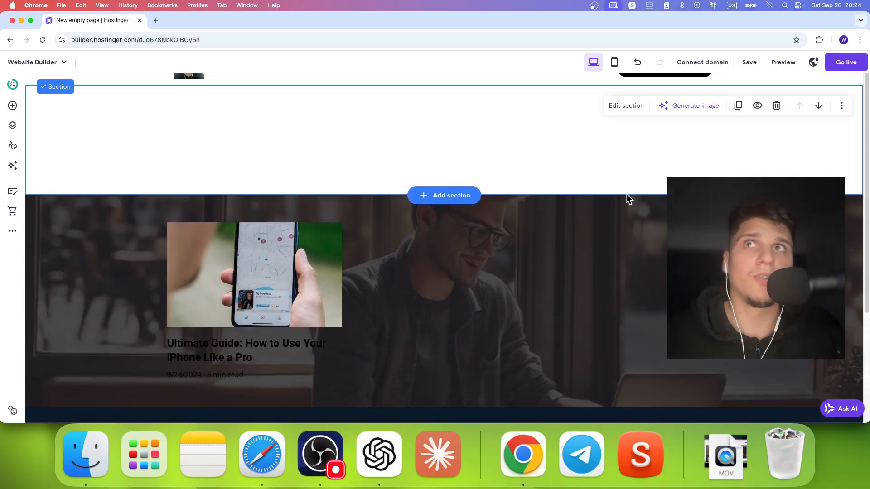
Step: Try a video background on the blank section, and return it to a color background
left_click(609, 108)
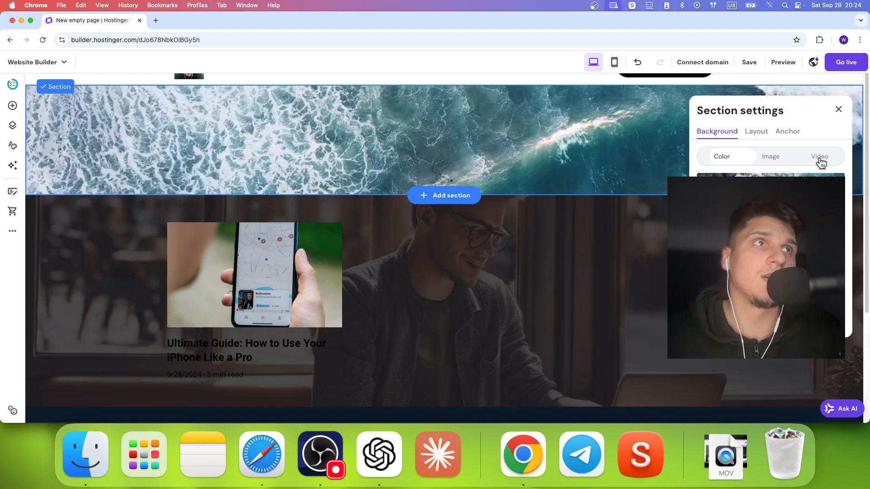
left_click(820, 159)
left_click(743, 161)
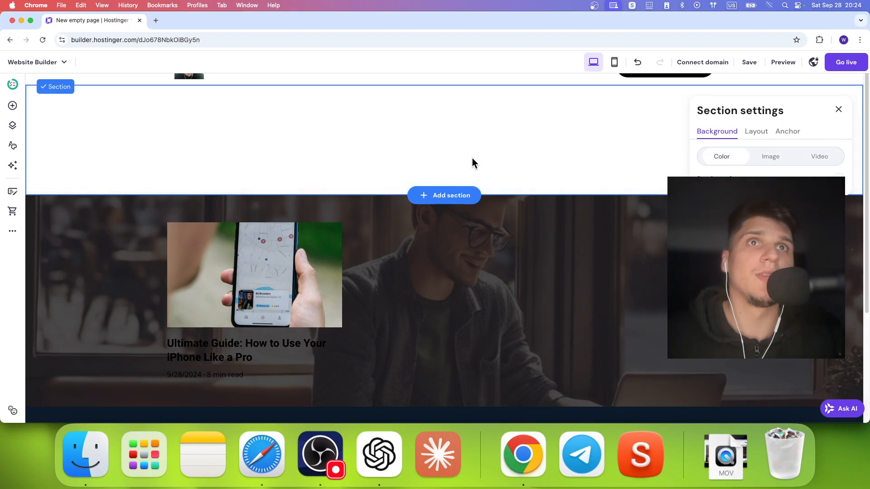
Step: Add a text element to the blank section above the blog list and select its placeholder text for editing
left_click(12, 106)
left_click_drag(55, 159, 366, 177)
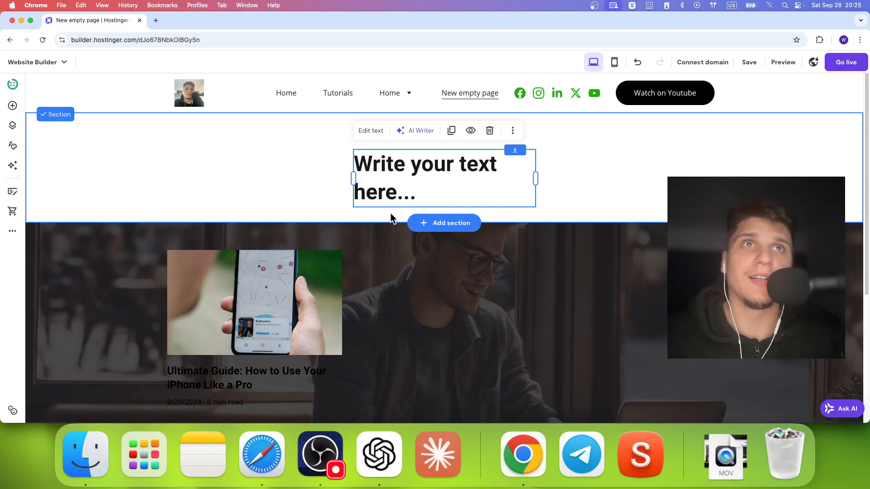
left_click(408, 266)
double_click(391, 181)
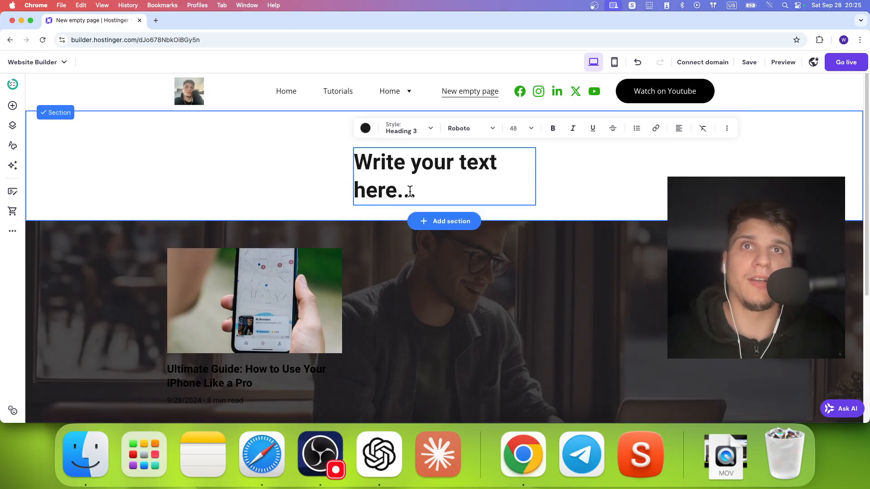
triple_click(410, 190)
scroll(314, 289, "down", 4)
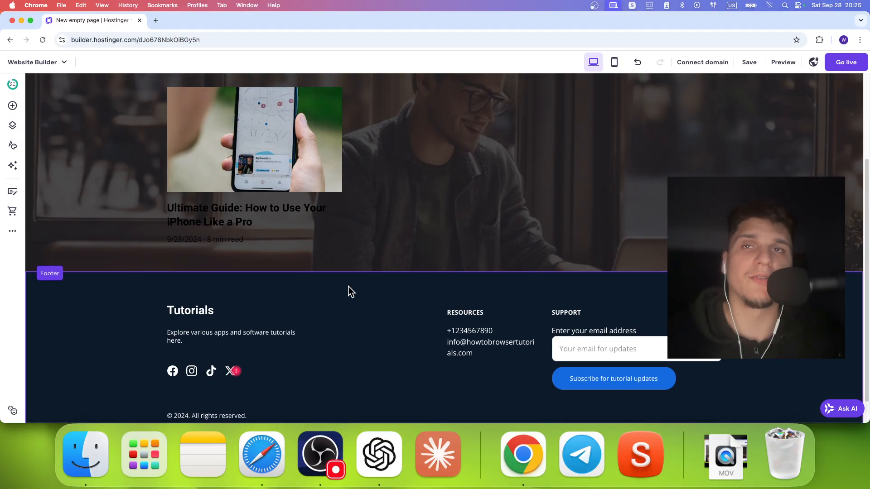
scroll(349, 289, "down", 1)
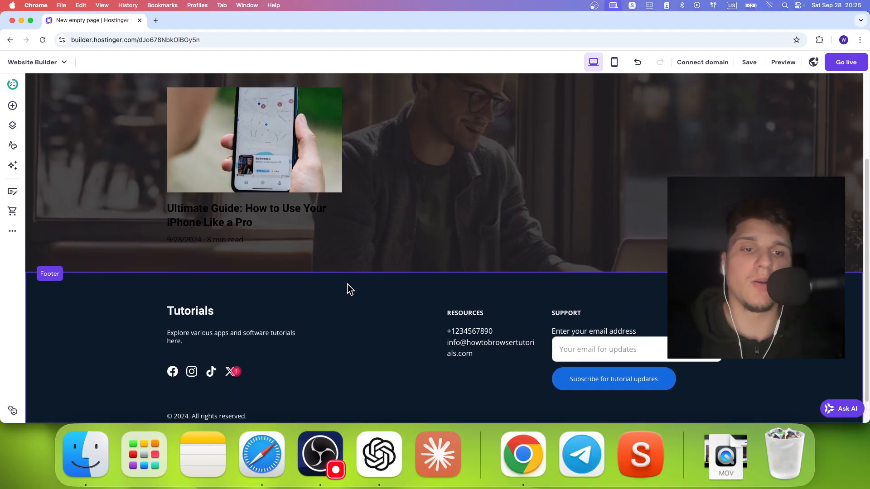
scroll(348, 289, "up", 2)
scroll(349, 288, "up", 3)
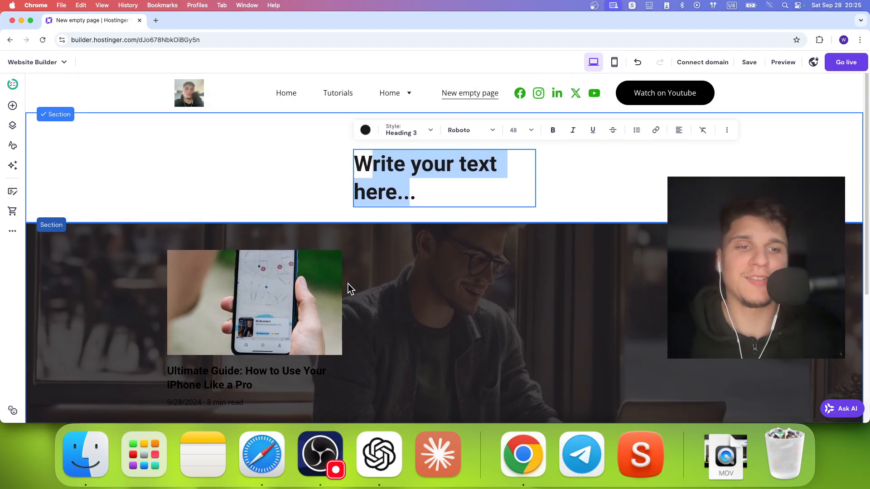